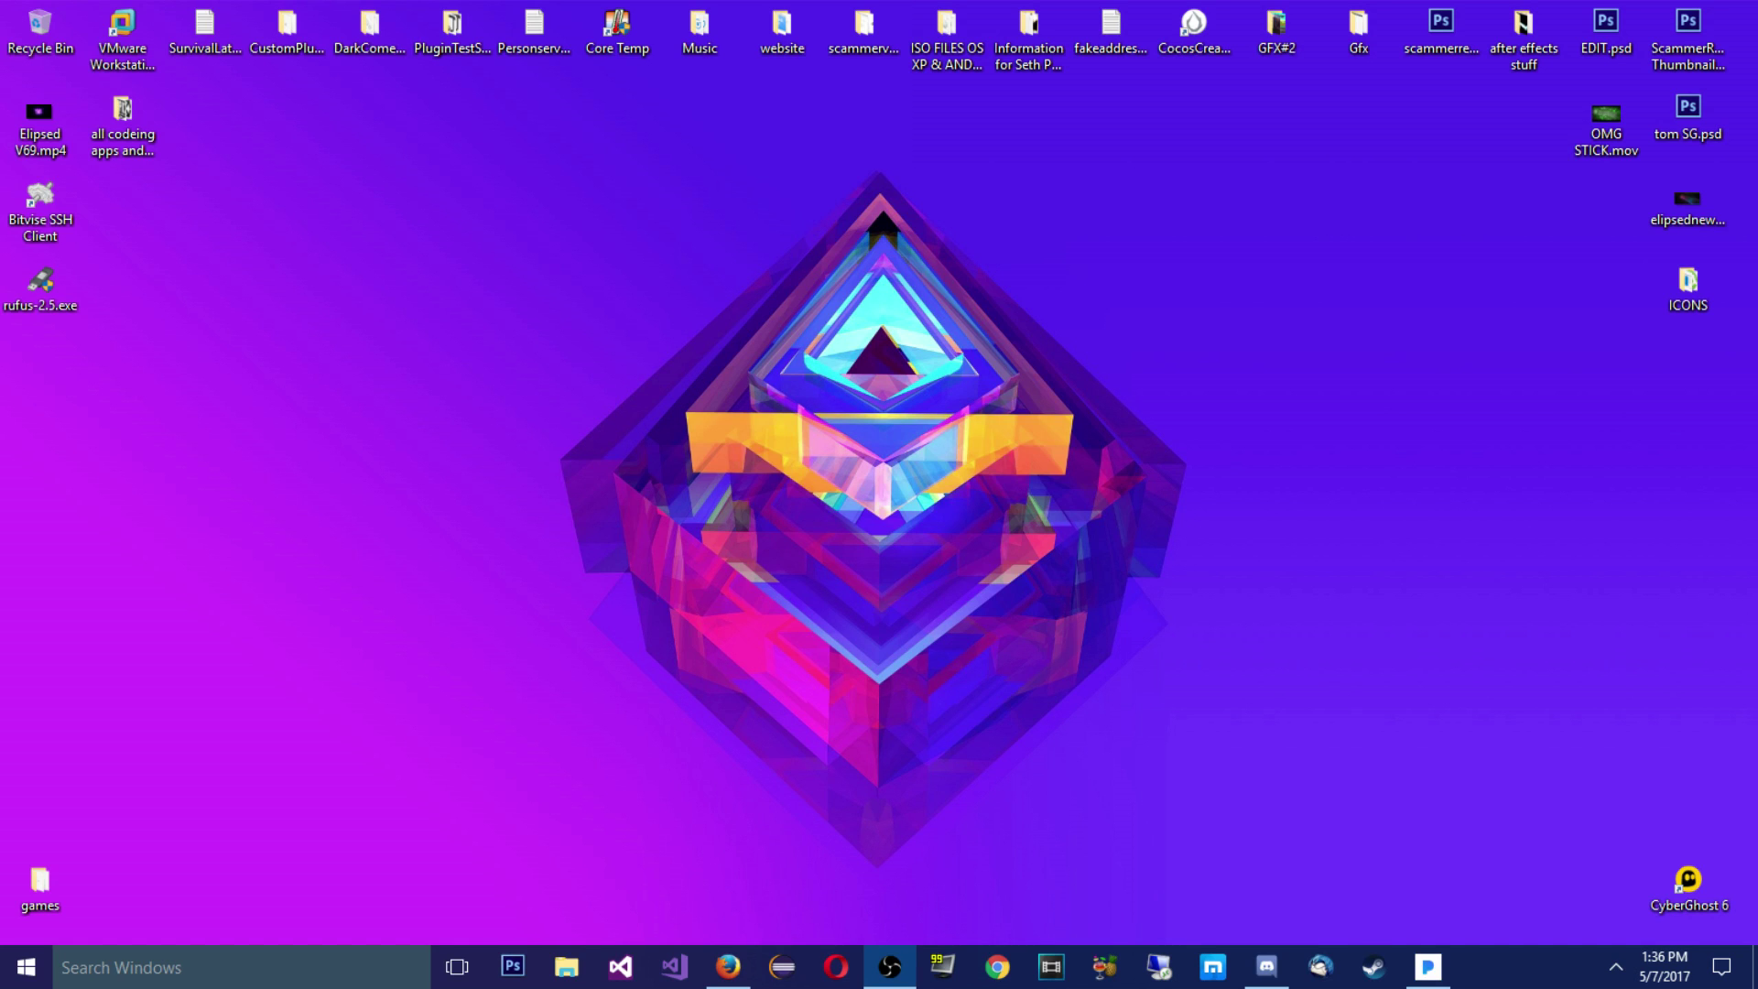
Run gpedit.msc from the Run app, found by searching 'run' in Start
left_click(1720, 968)
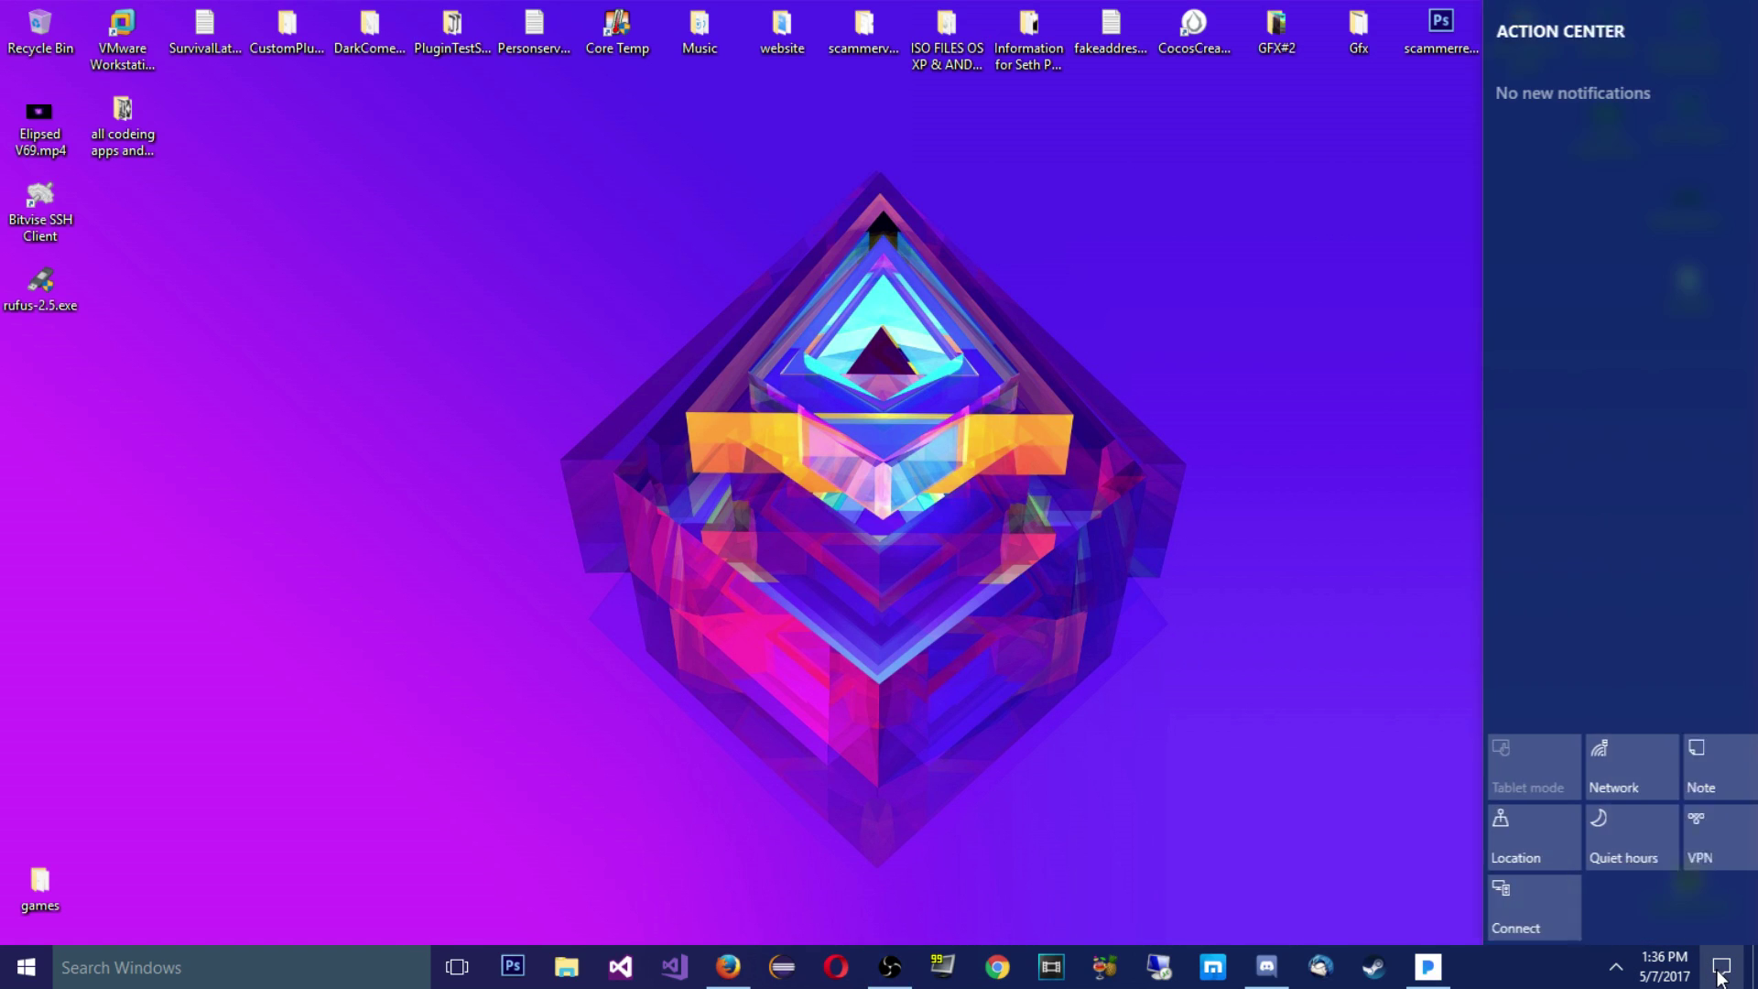
left_click(1720, 972)
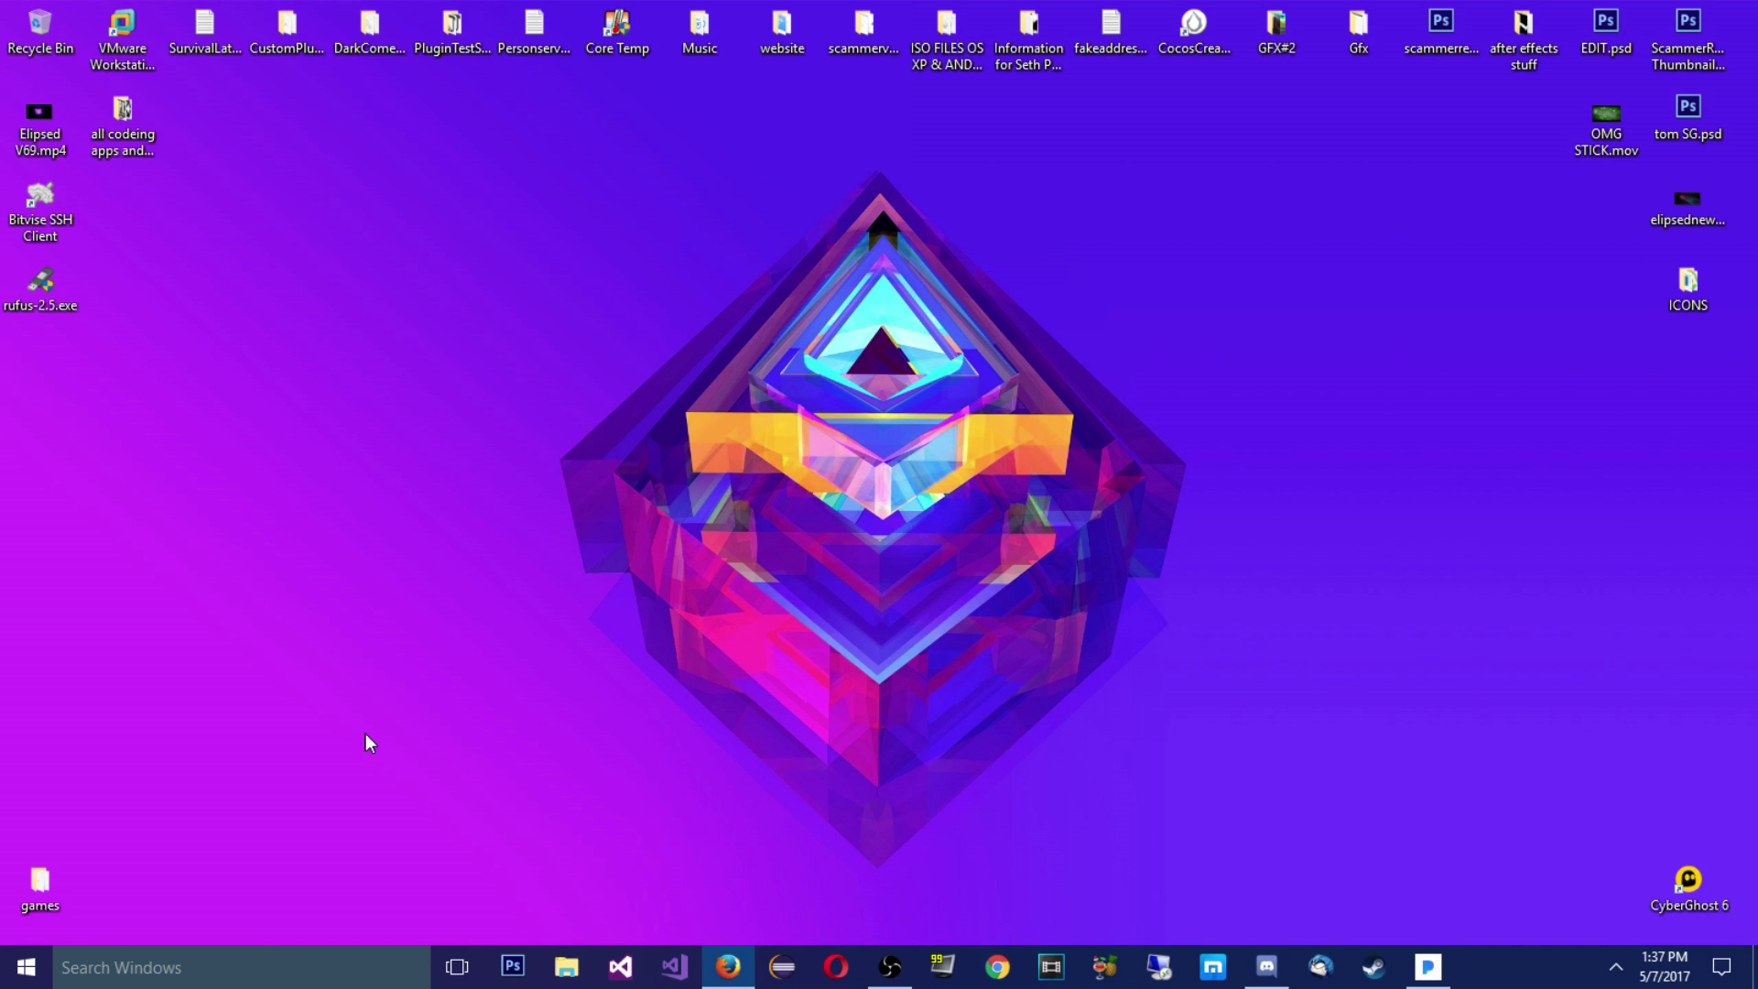
left_click_drag(572, 149, 1135, 689)
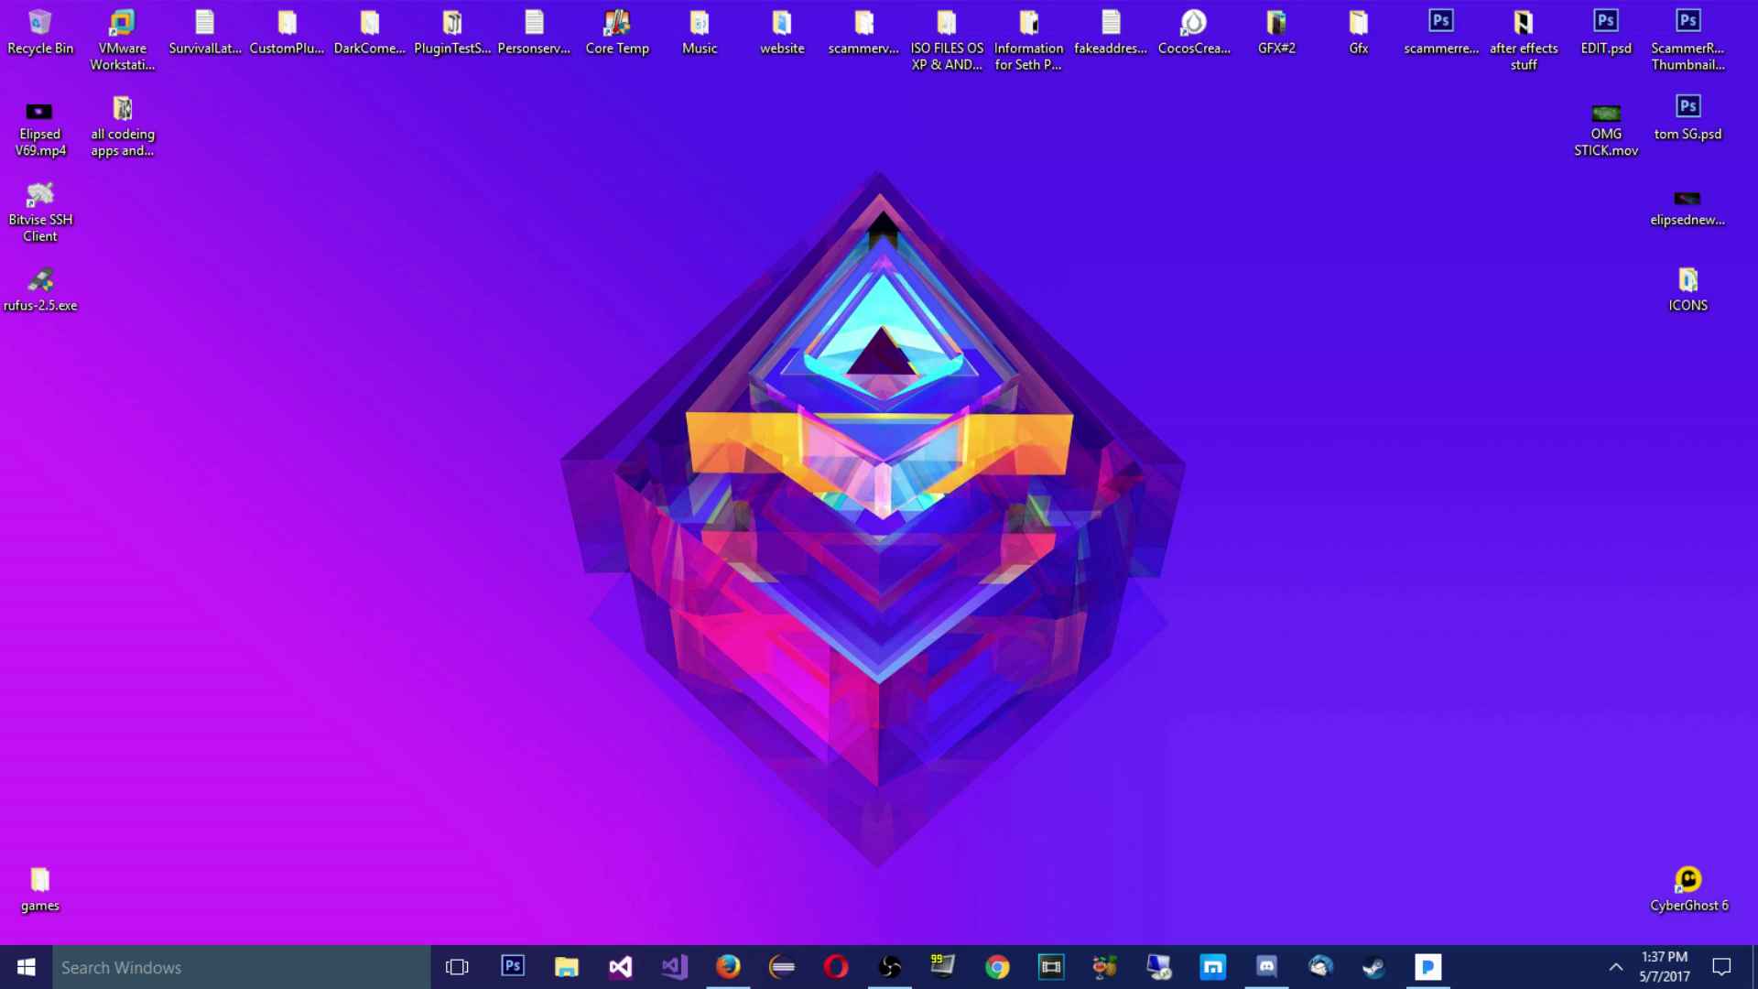
left_click(49, 968)
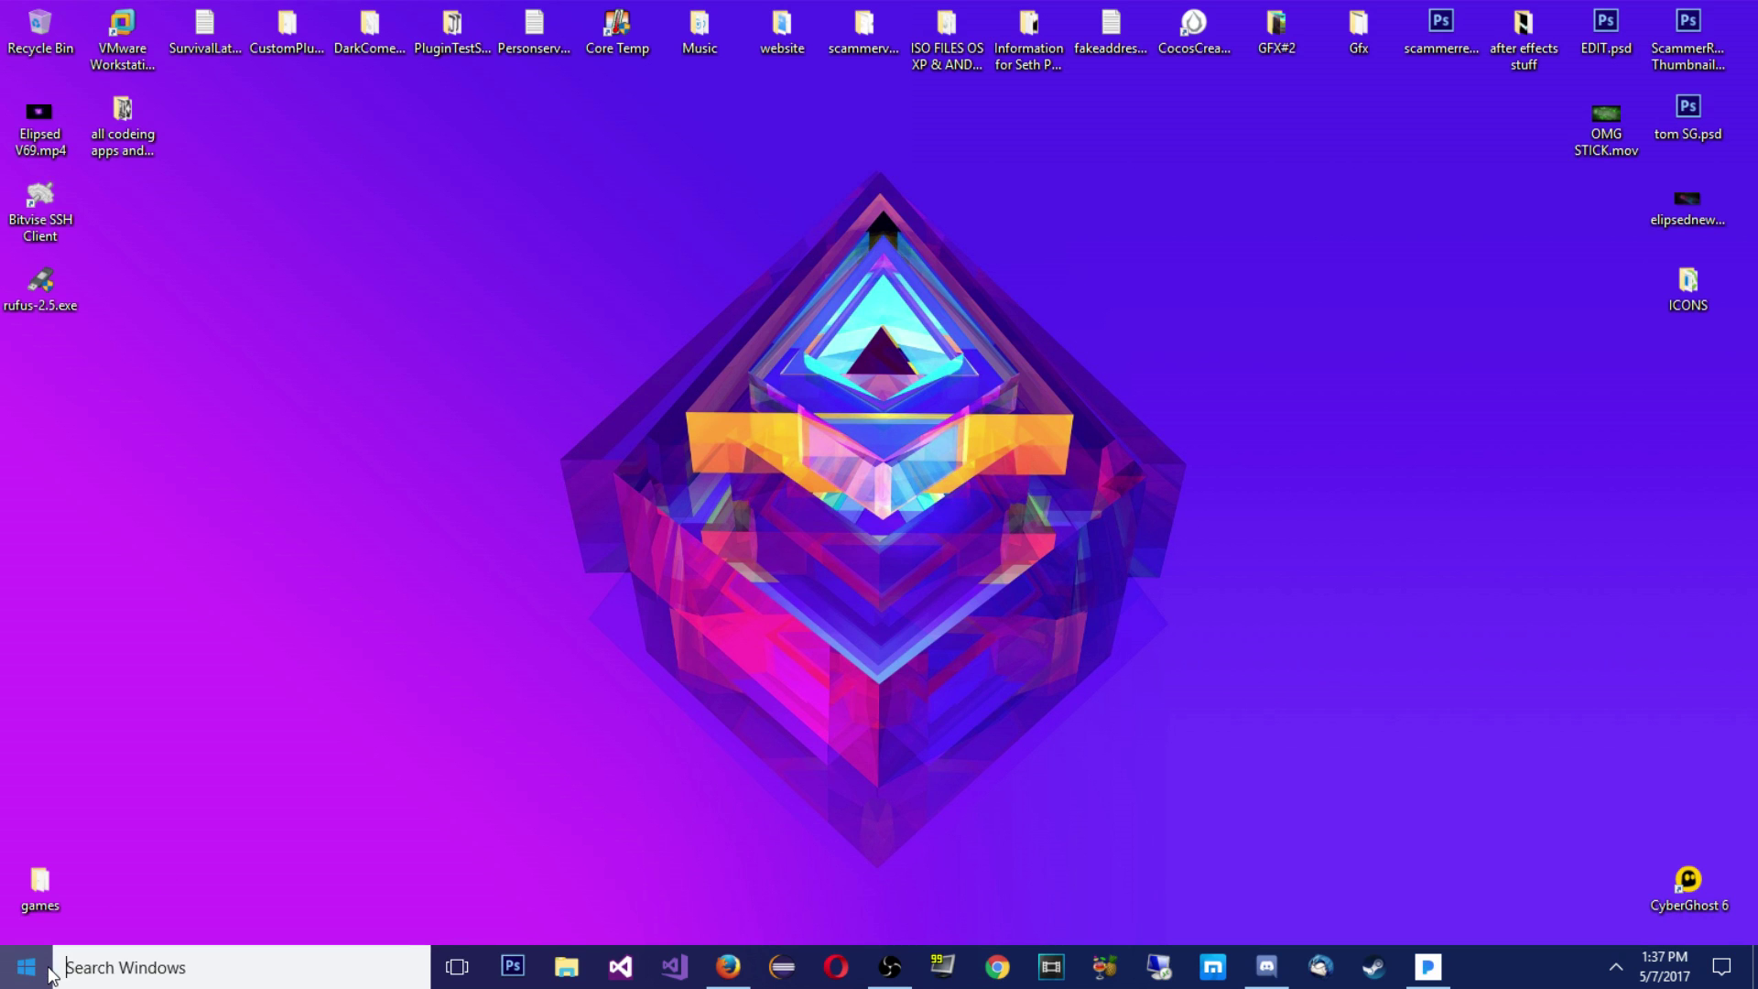
type("r")
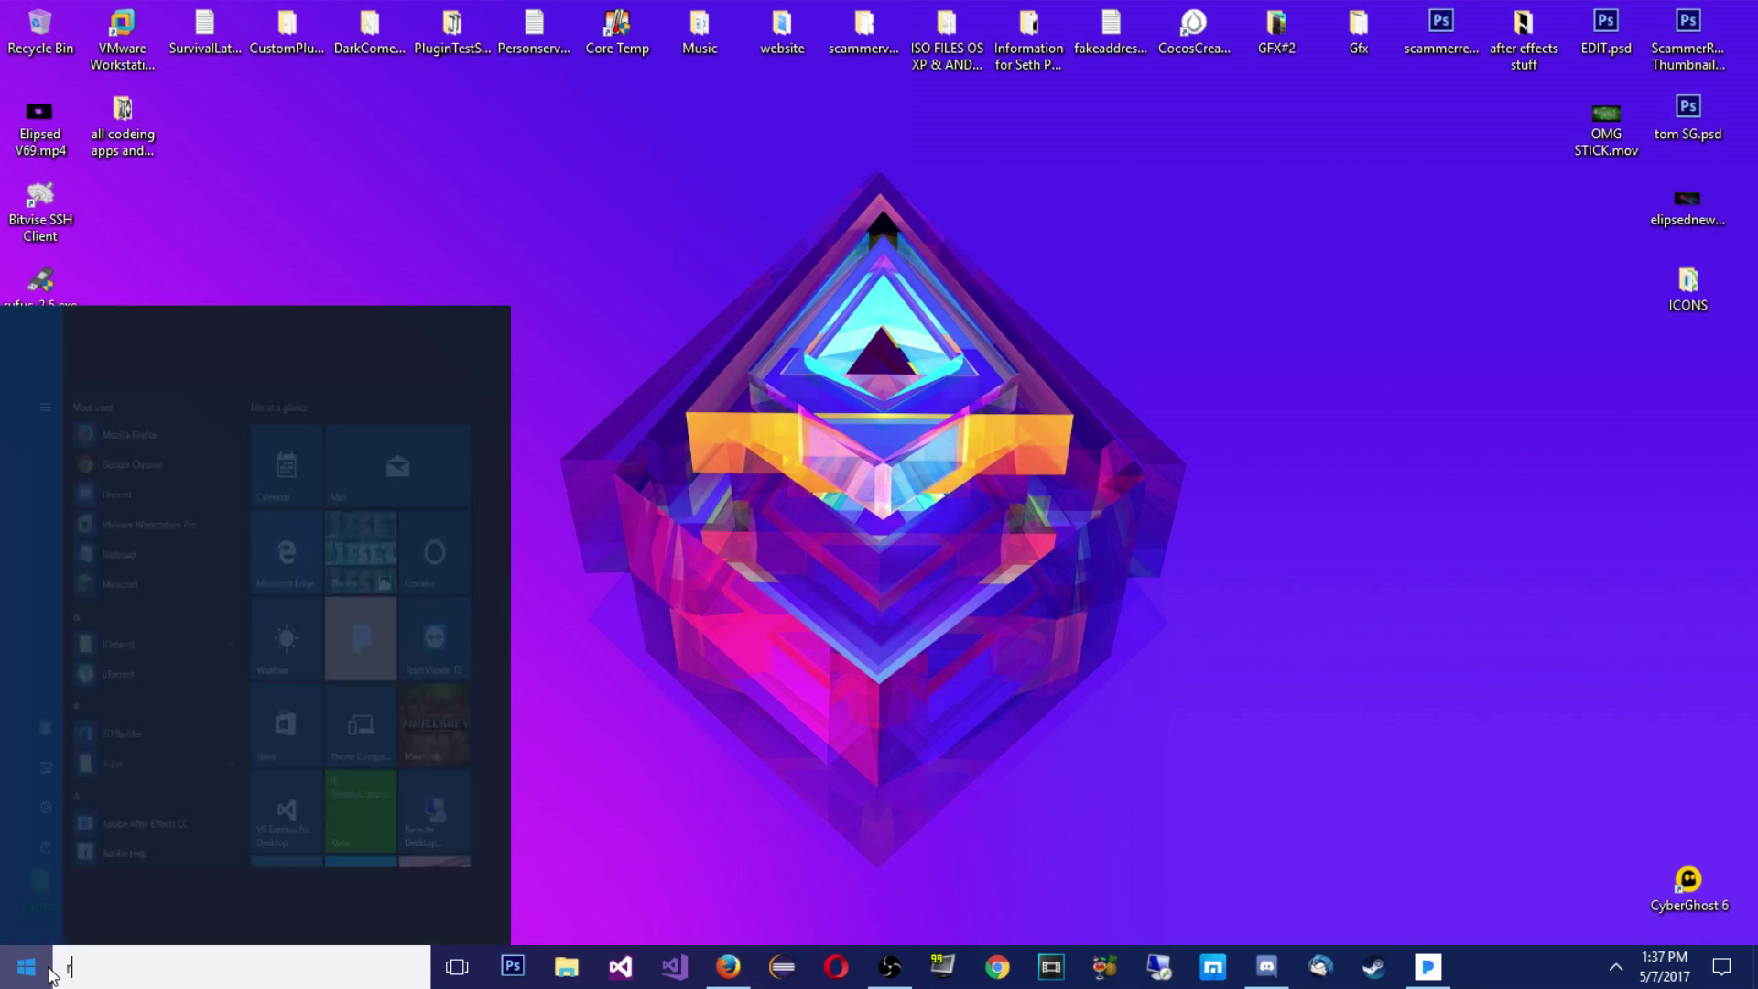
type("un")
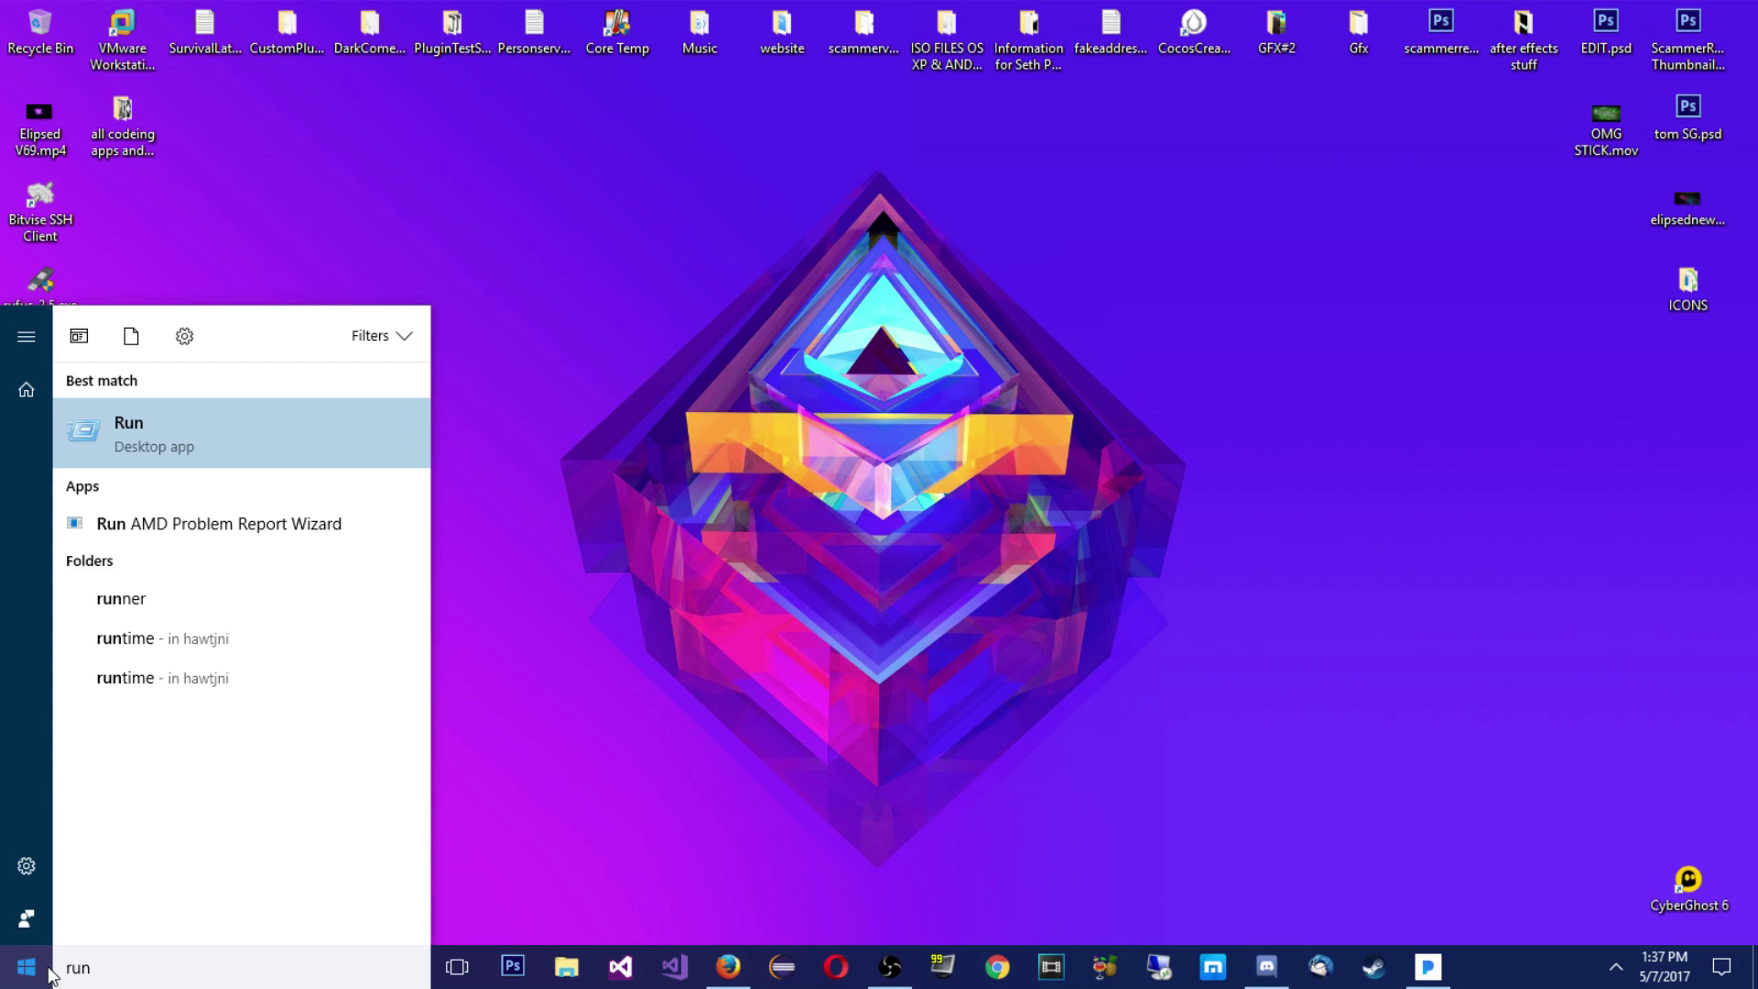
left_click(286, 468)
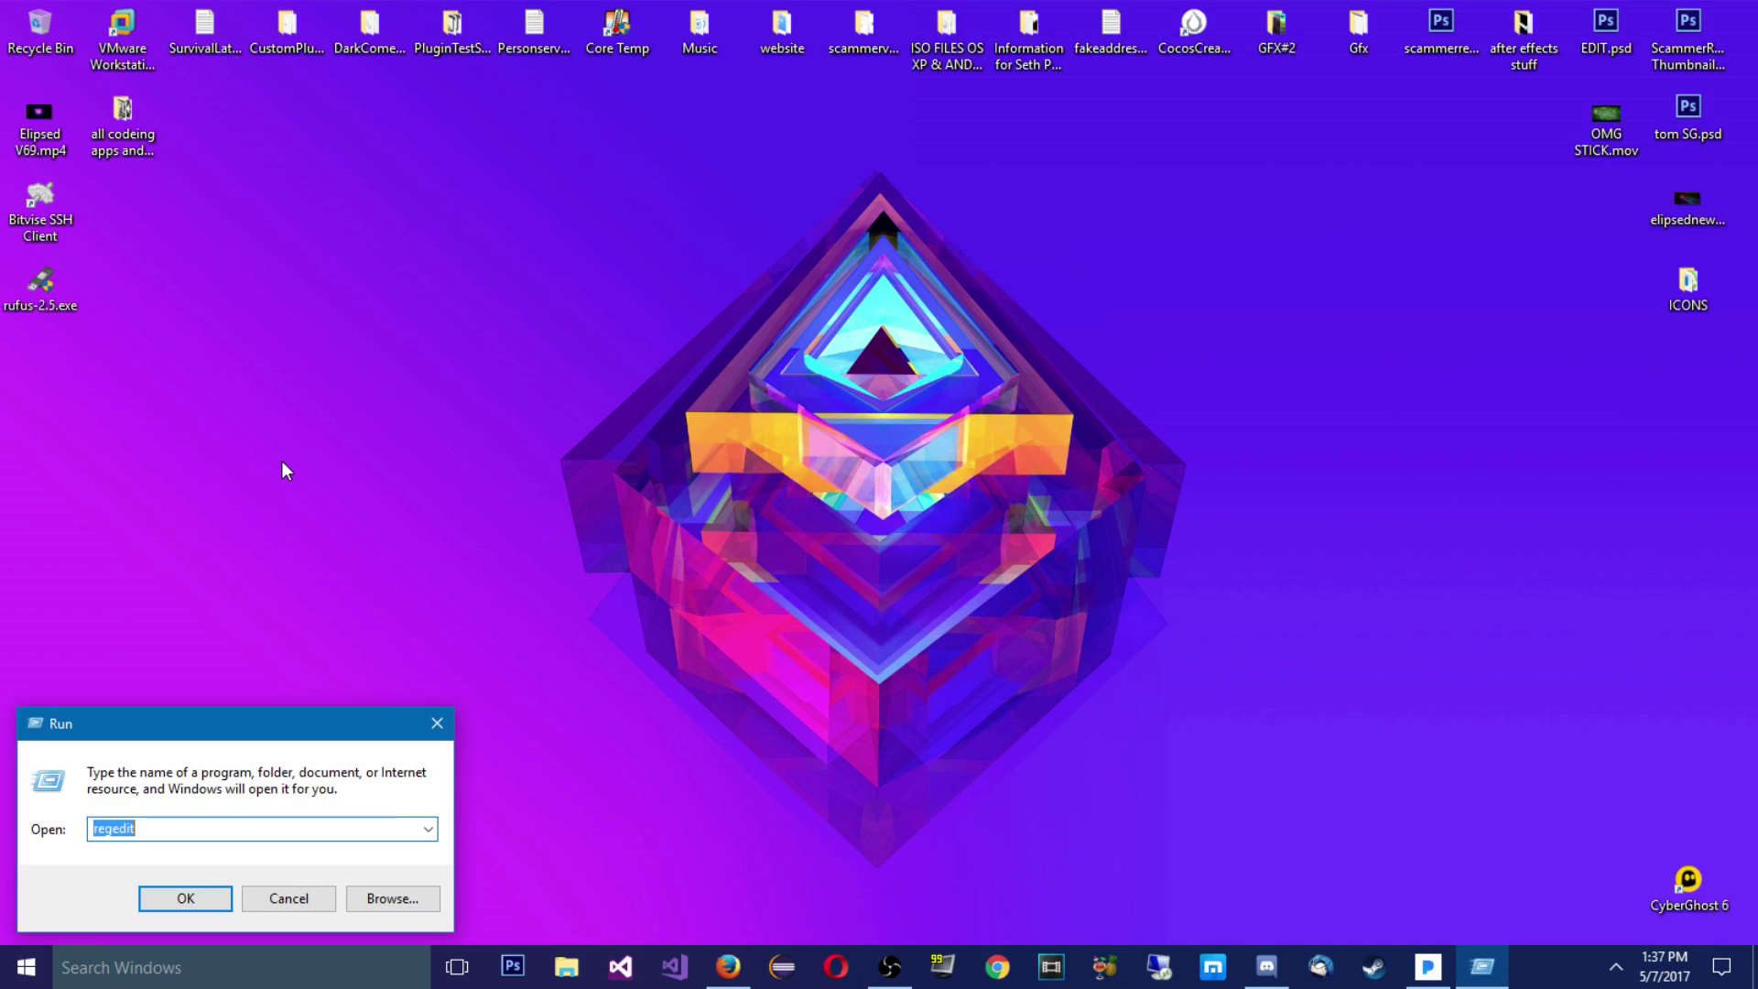
key("BackSpace")
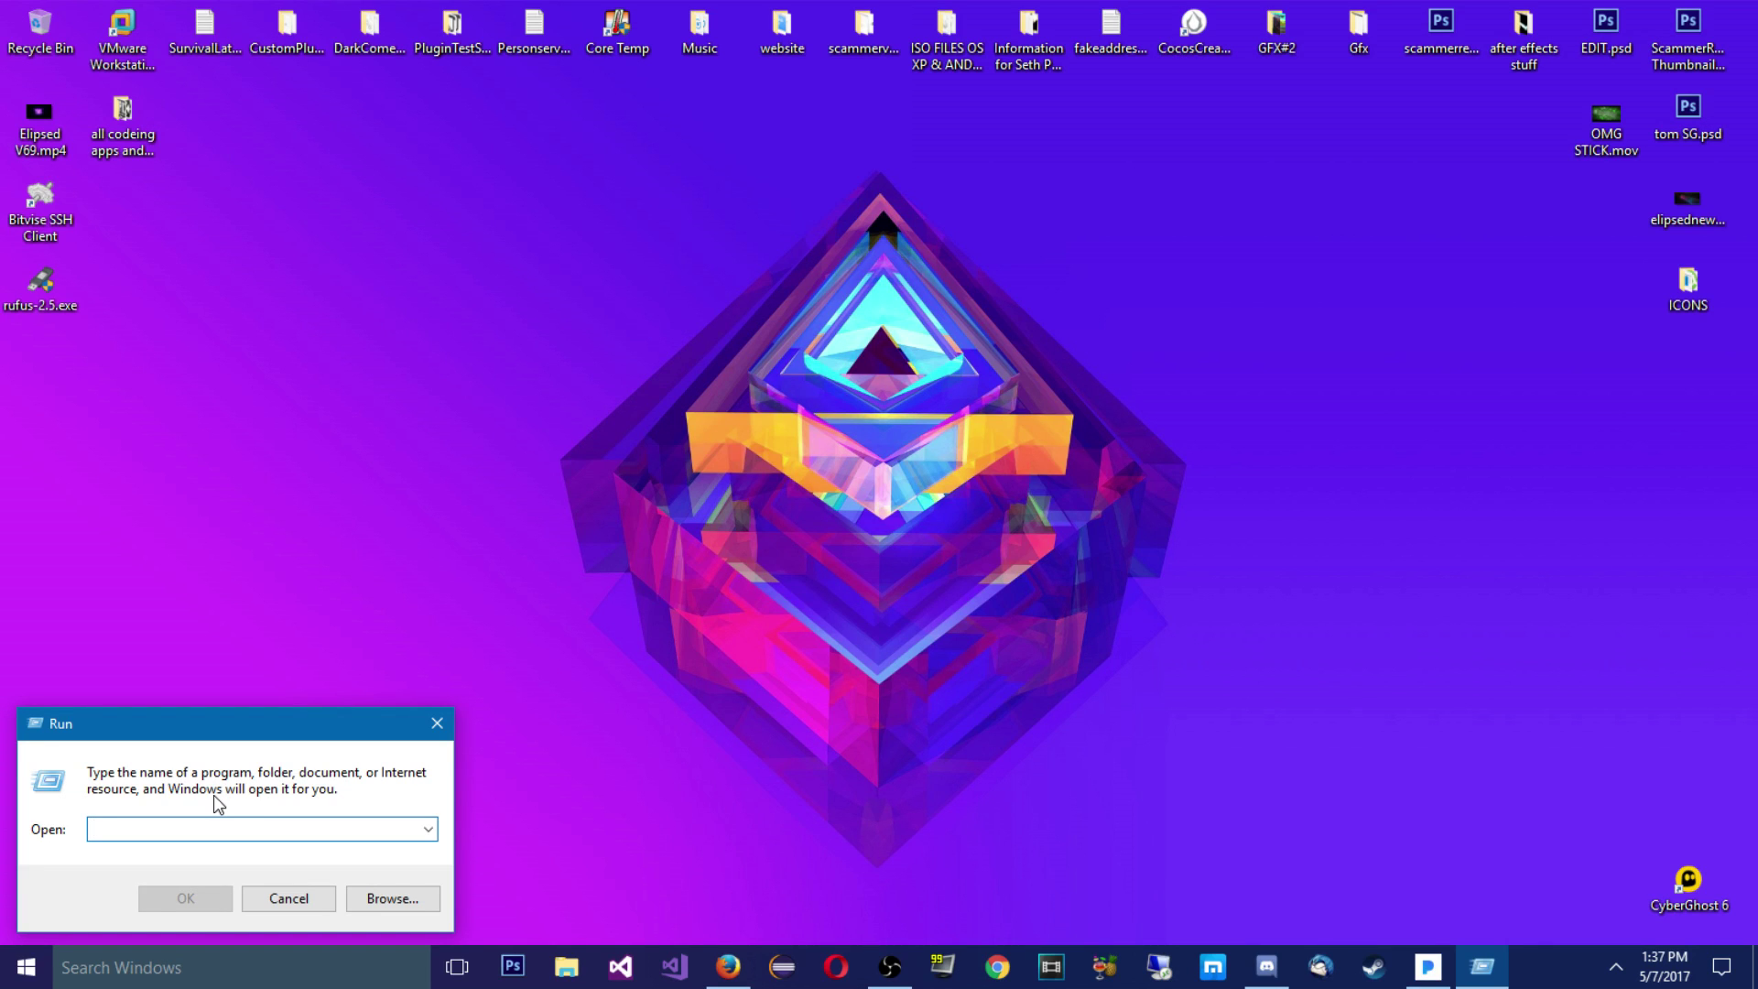
type("gpedi")
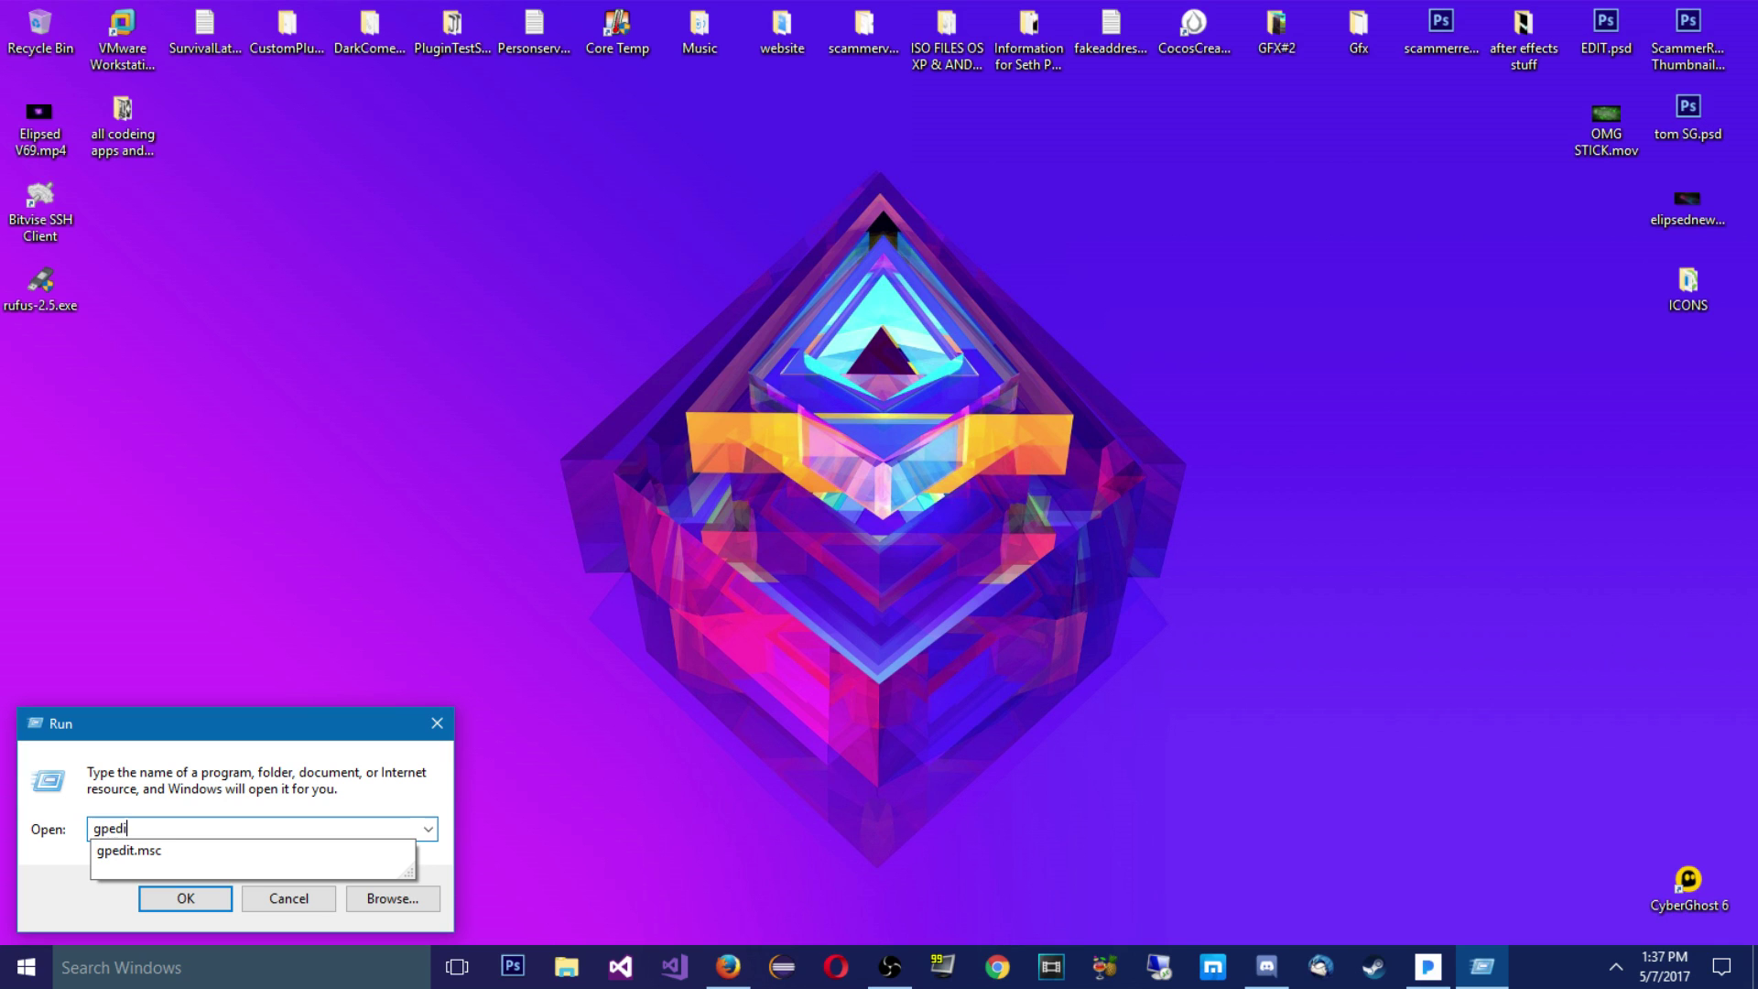
type("t.msc")
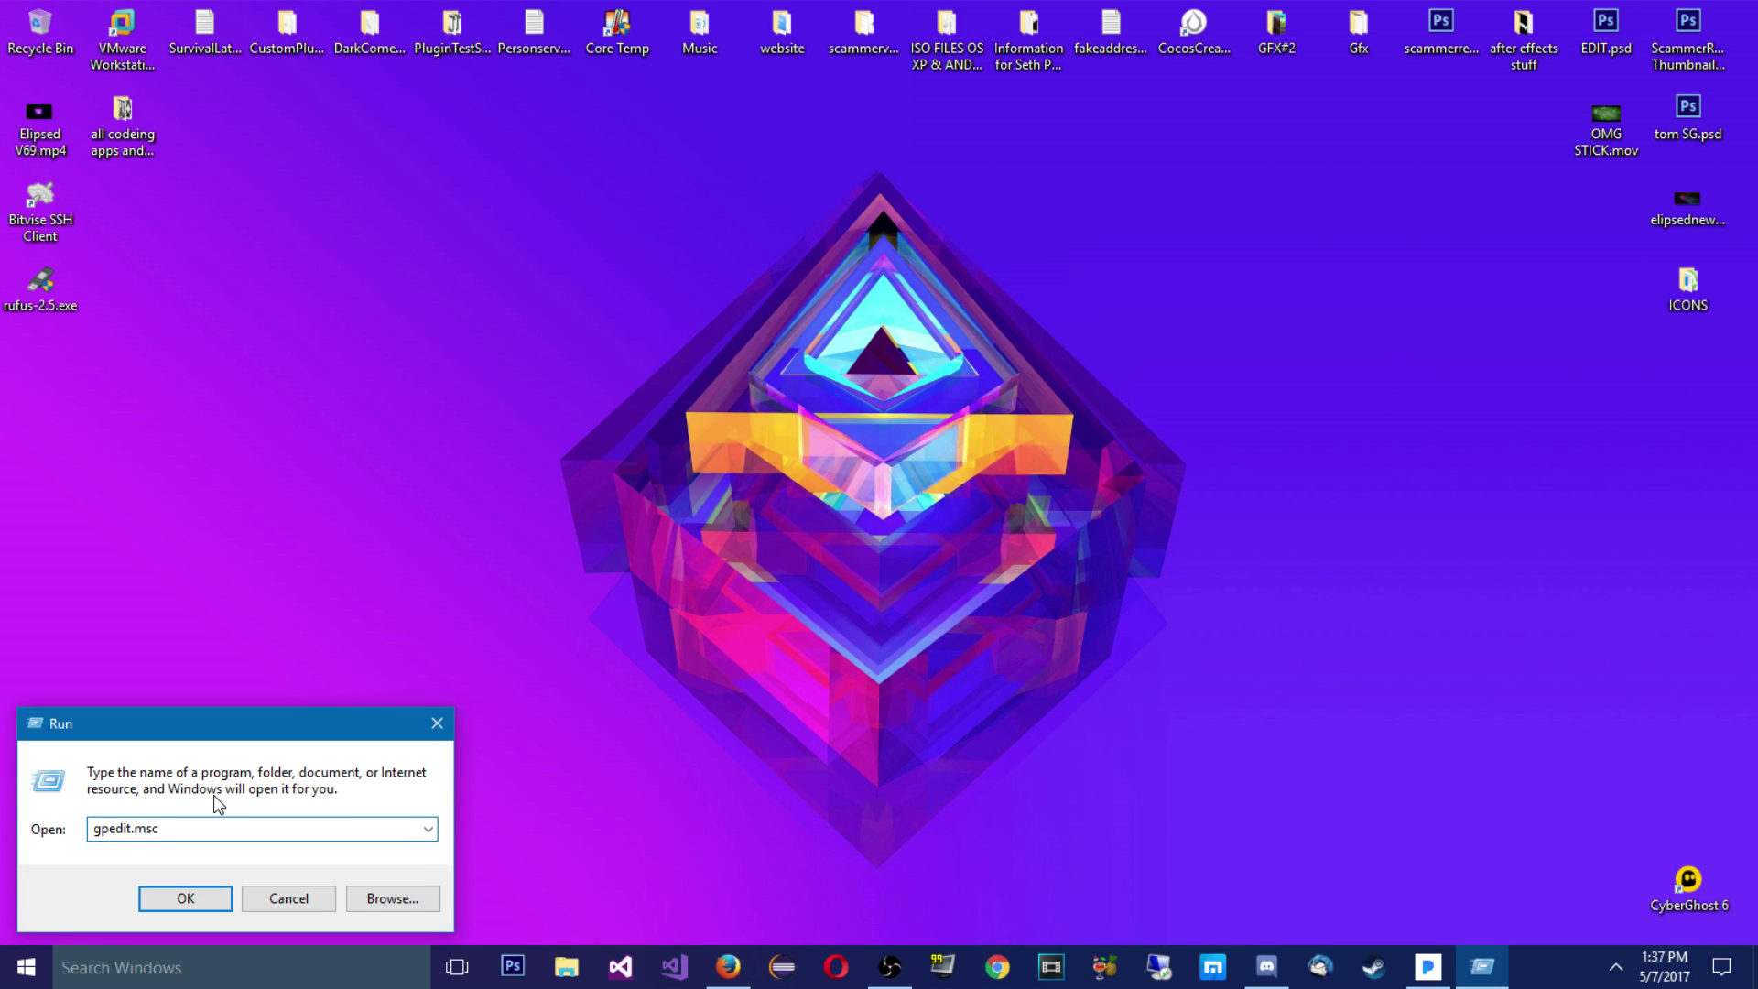
key("Return")
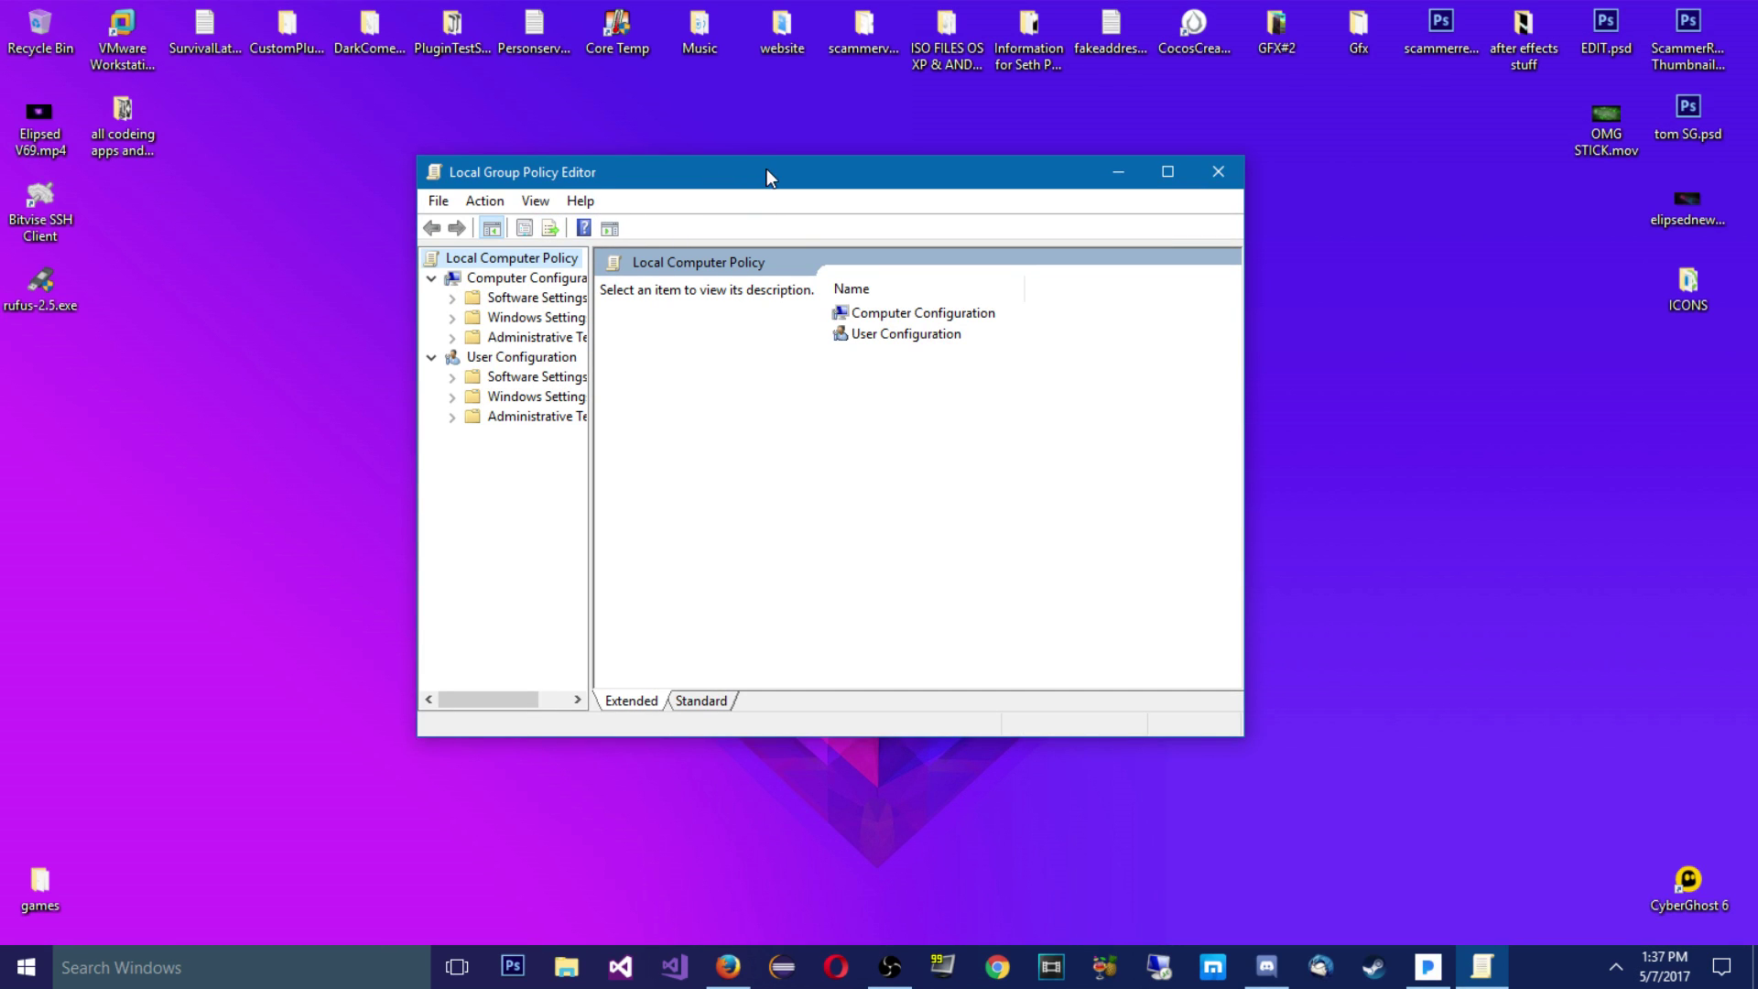
Widen the tree pane and expand Administrative Templates > Windows Components to the Windows Defender folder
left_click_drag(766, 174, 558, 165)
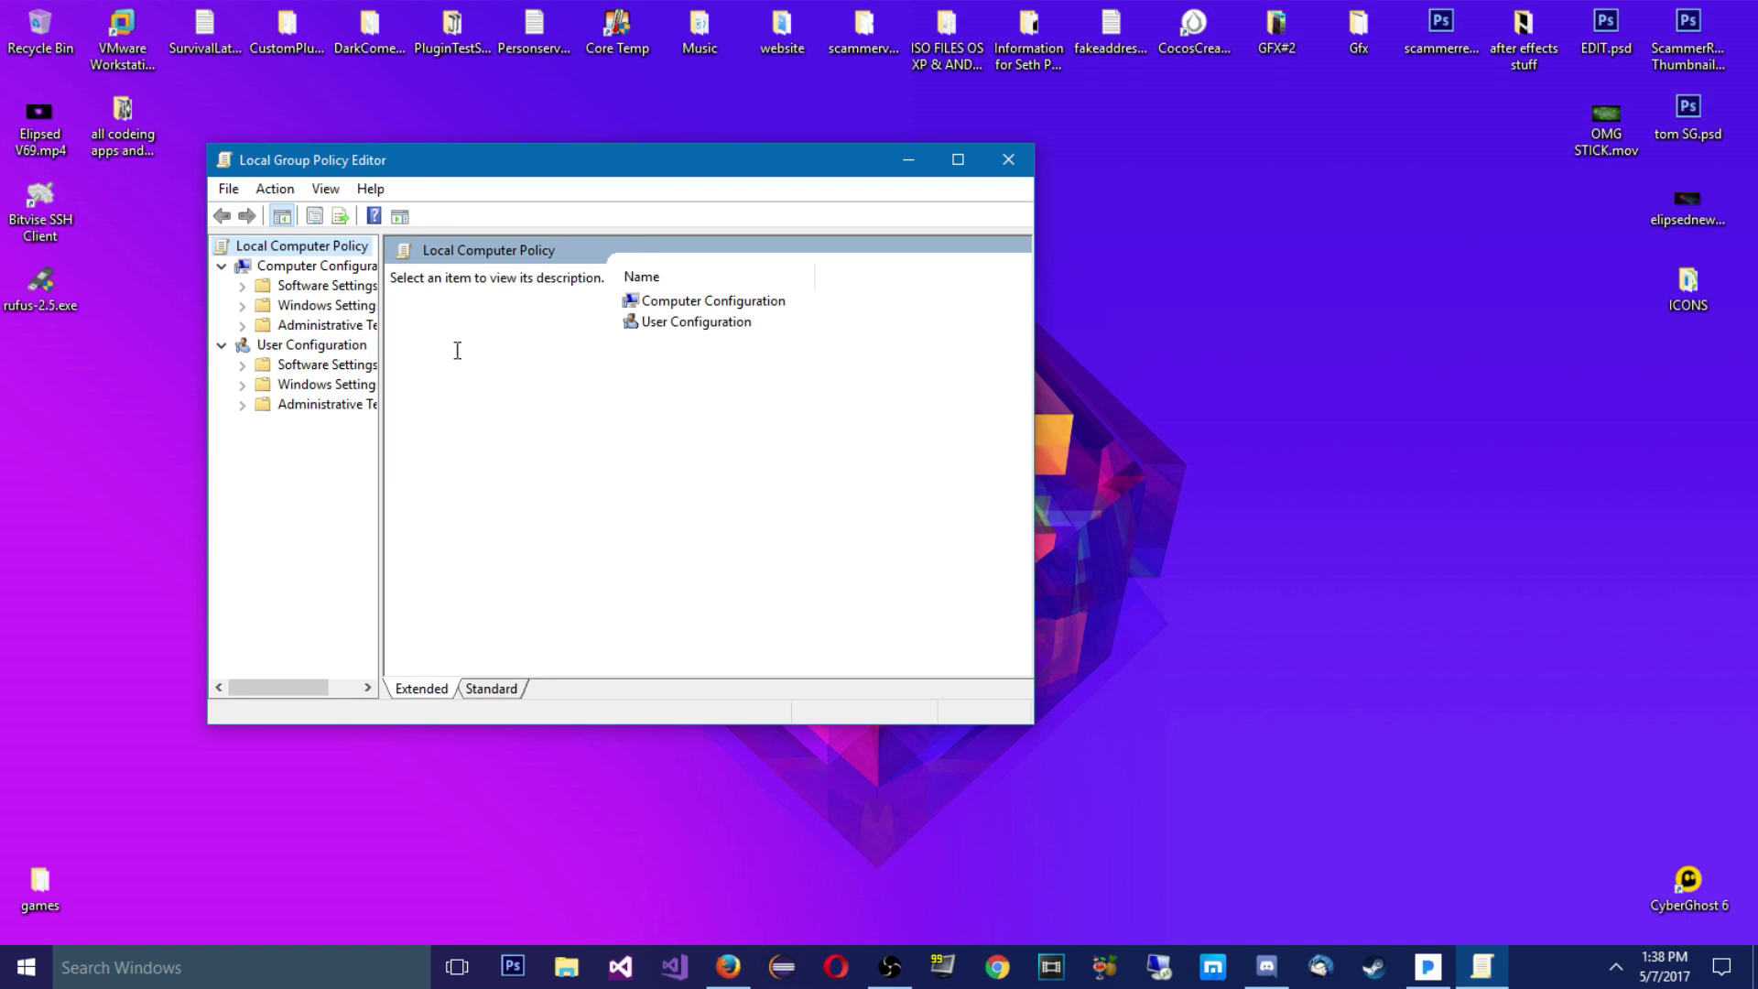
left_click_drag(380, 318, 497, 320)
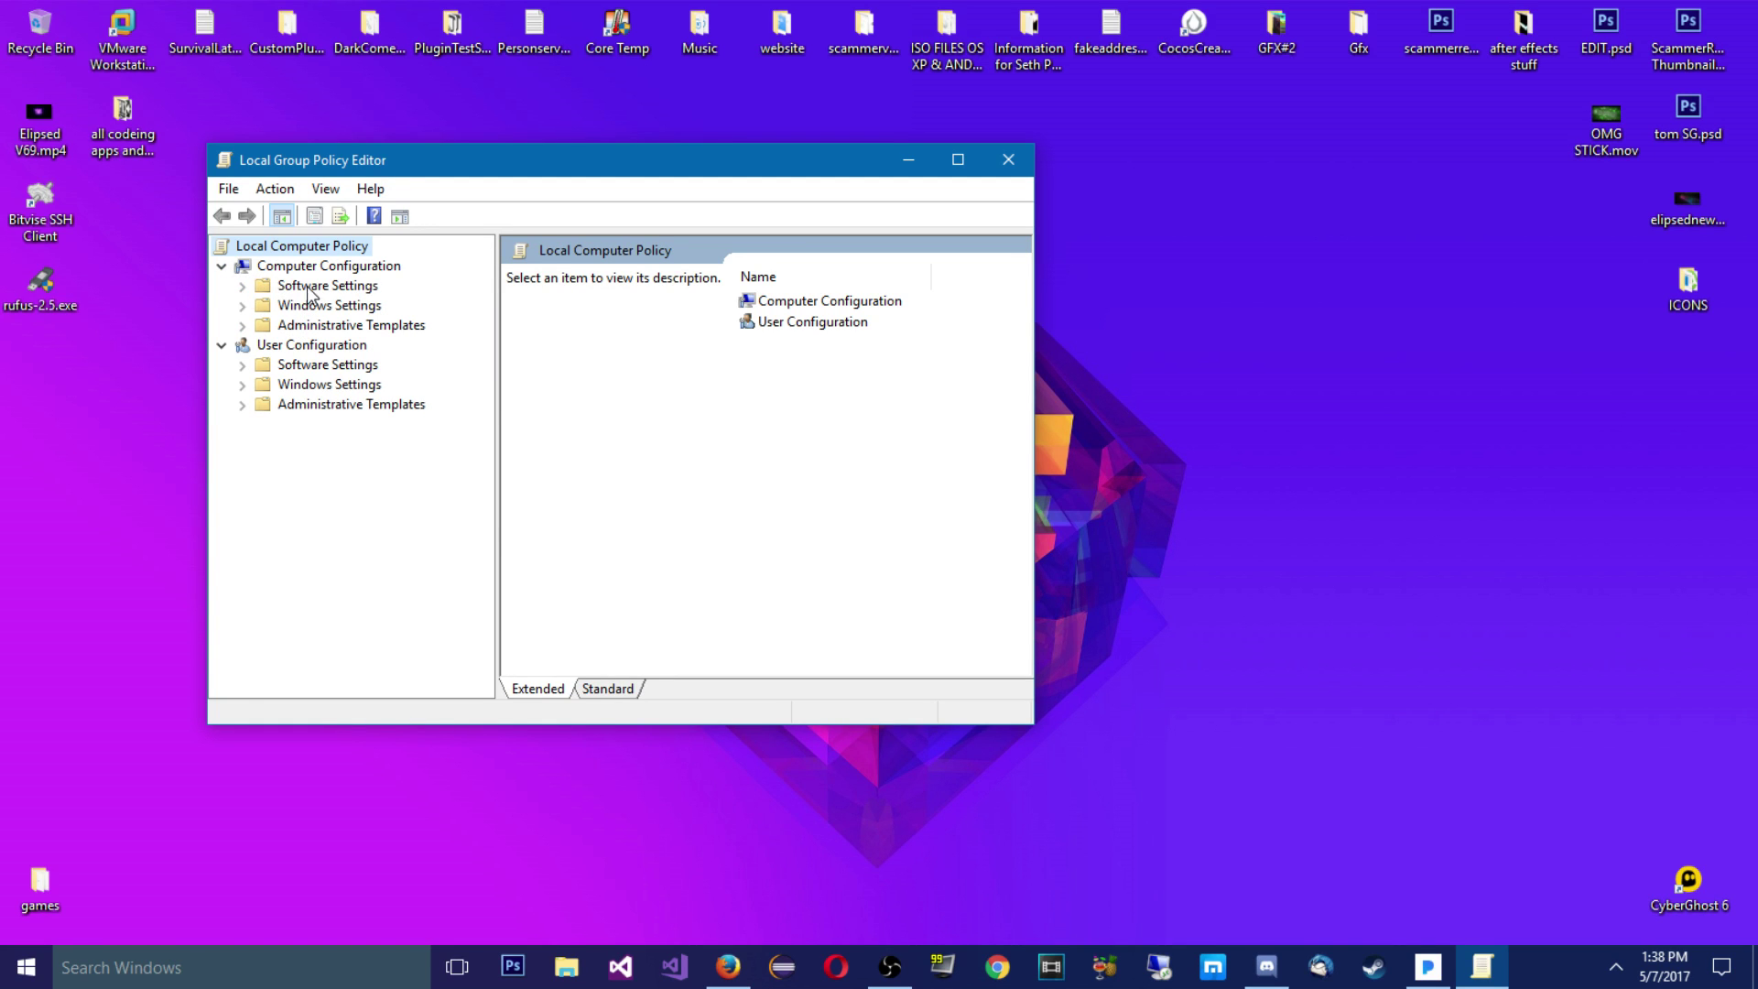
left_click(242, 326)
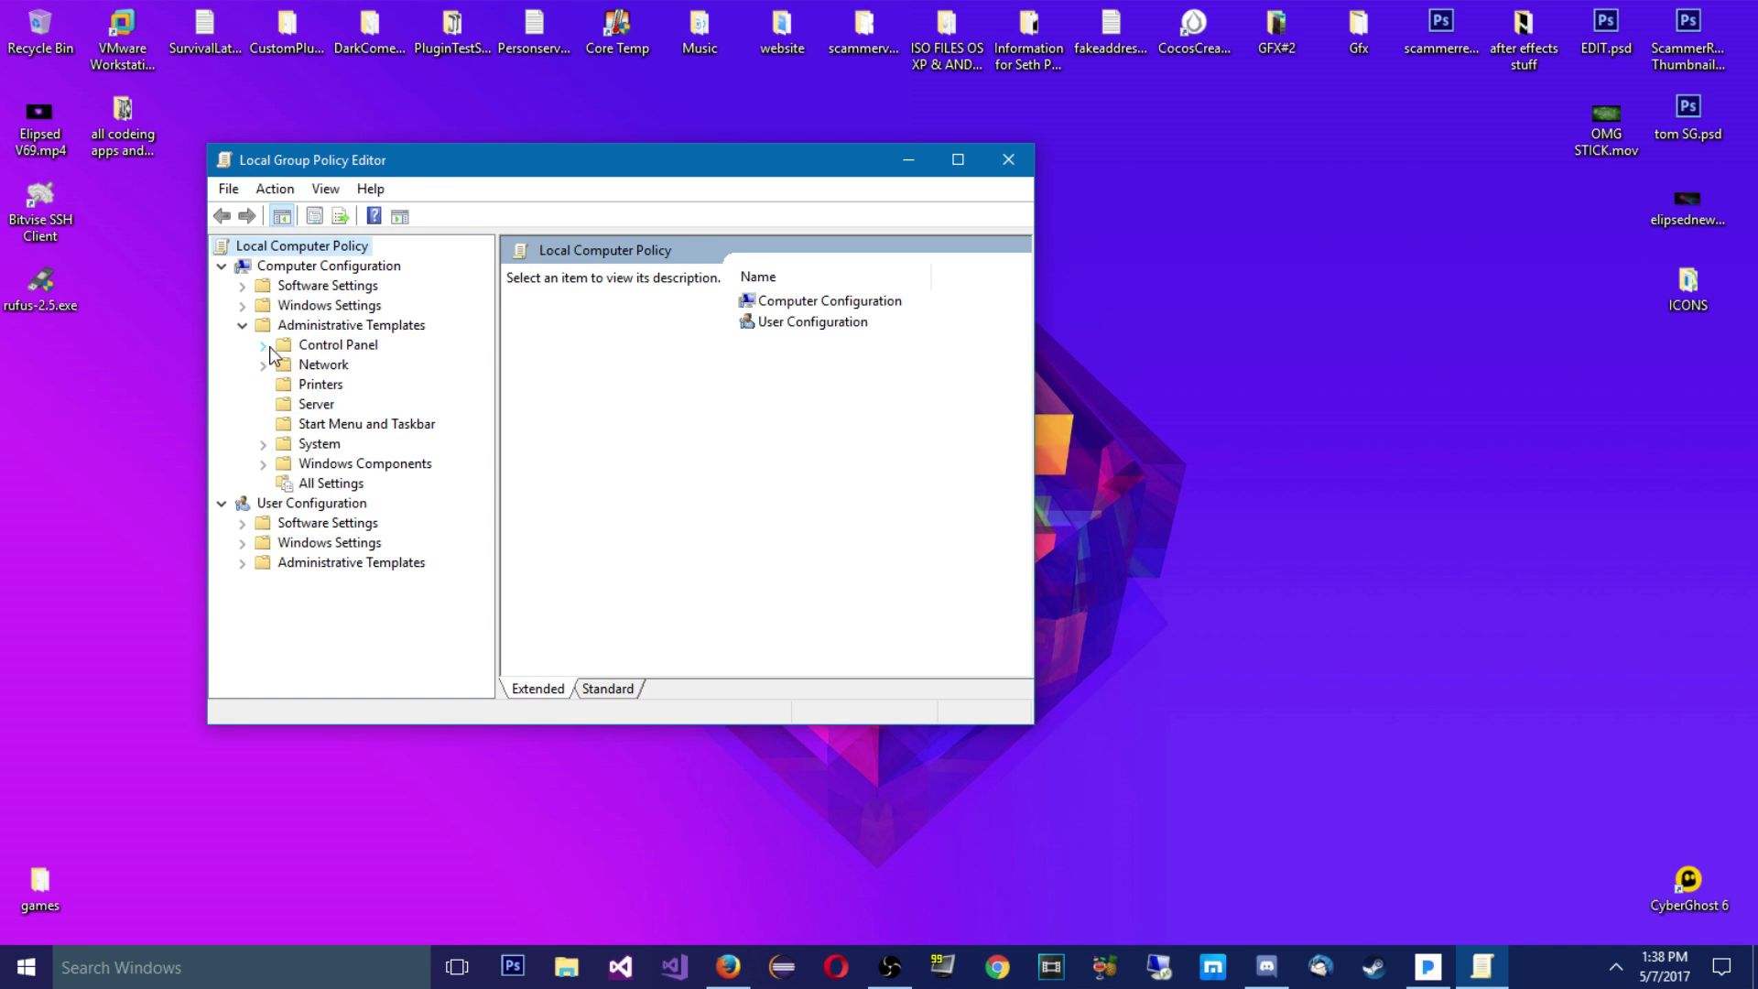
left_click(264, 464)
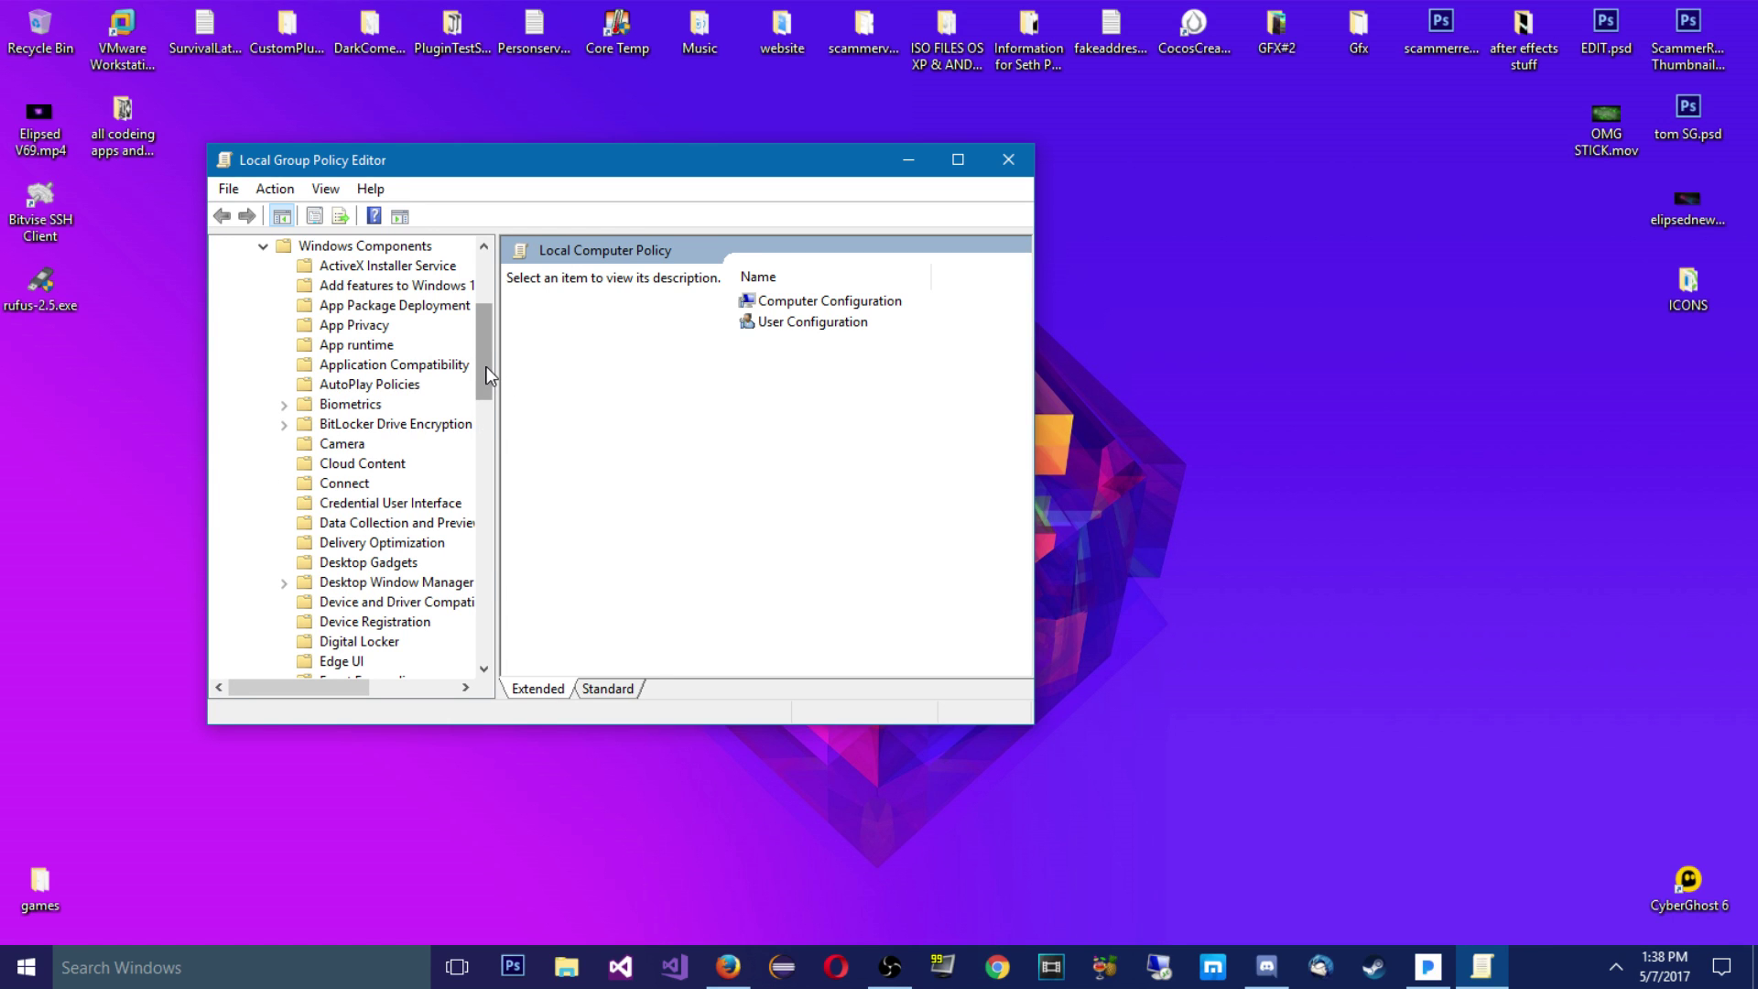
left_click_drag(486, 367, 460, 610)
scroll(420, 590, "up", 1)
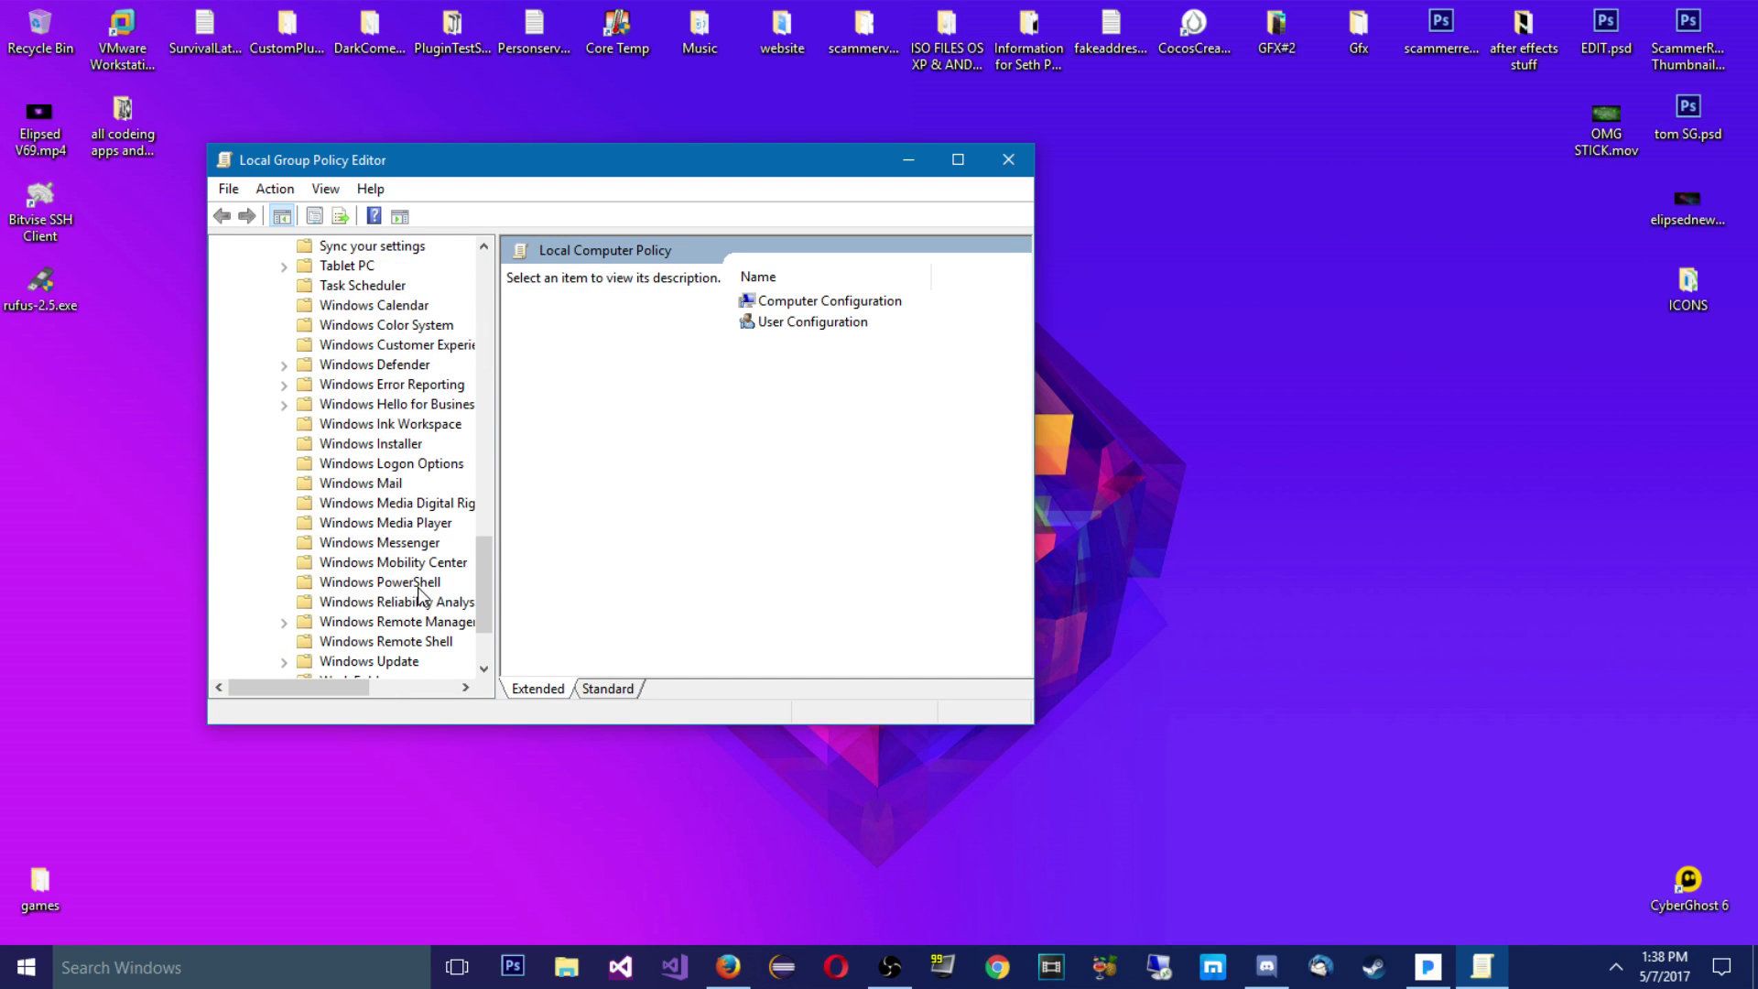
Show the Windows Defender policy settings with the editor window maximized
left_click(283, 366)
left_click(389, 366)
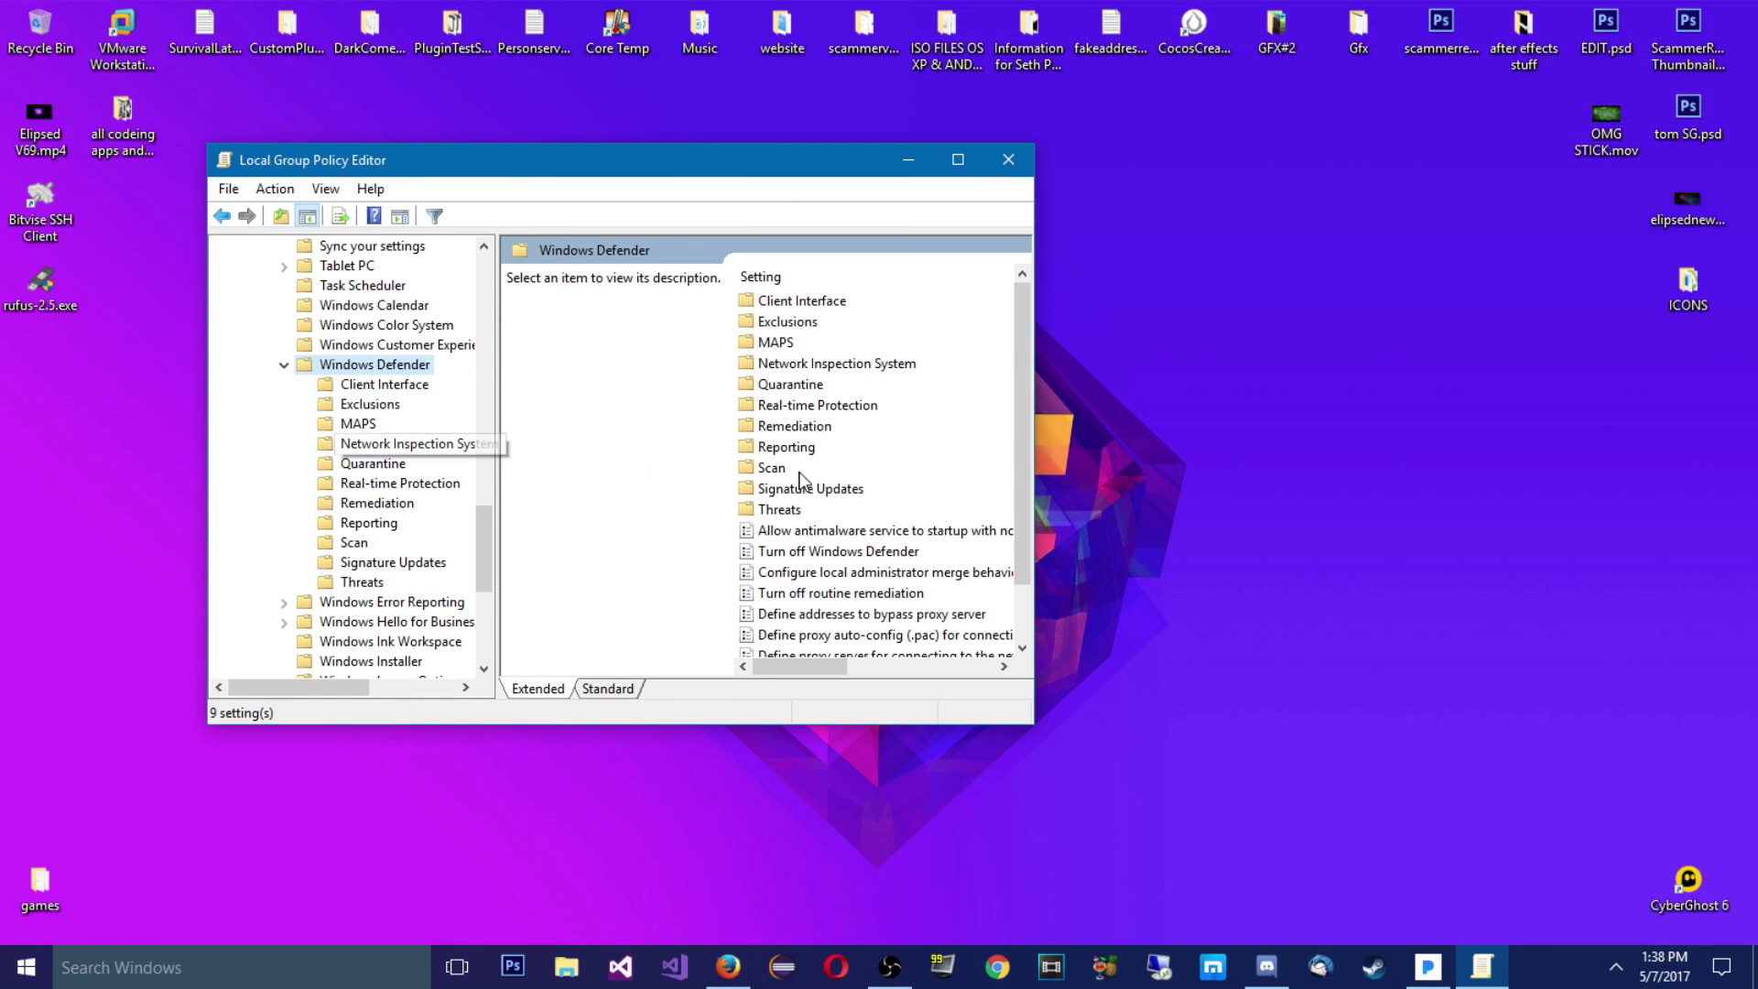
left_click(957, 161)
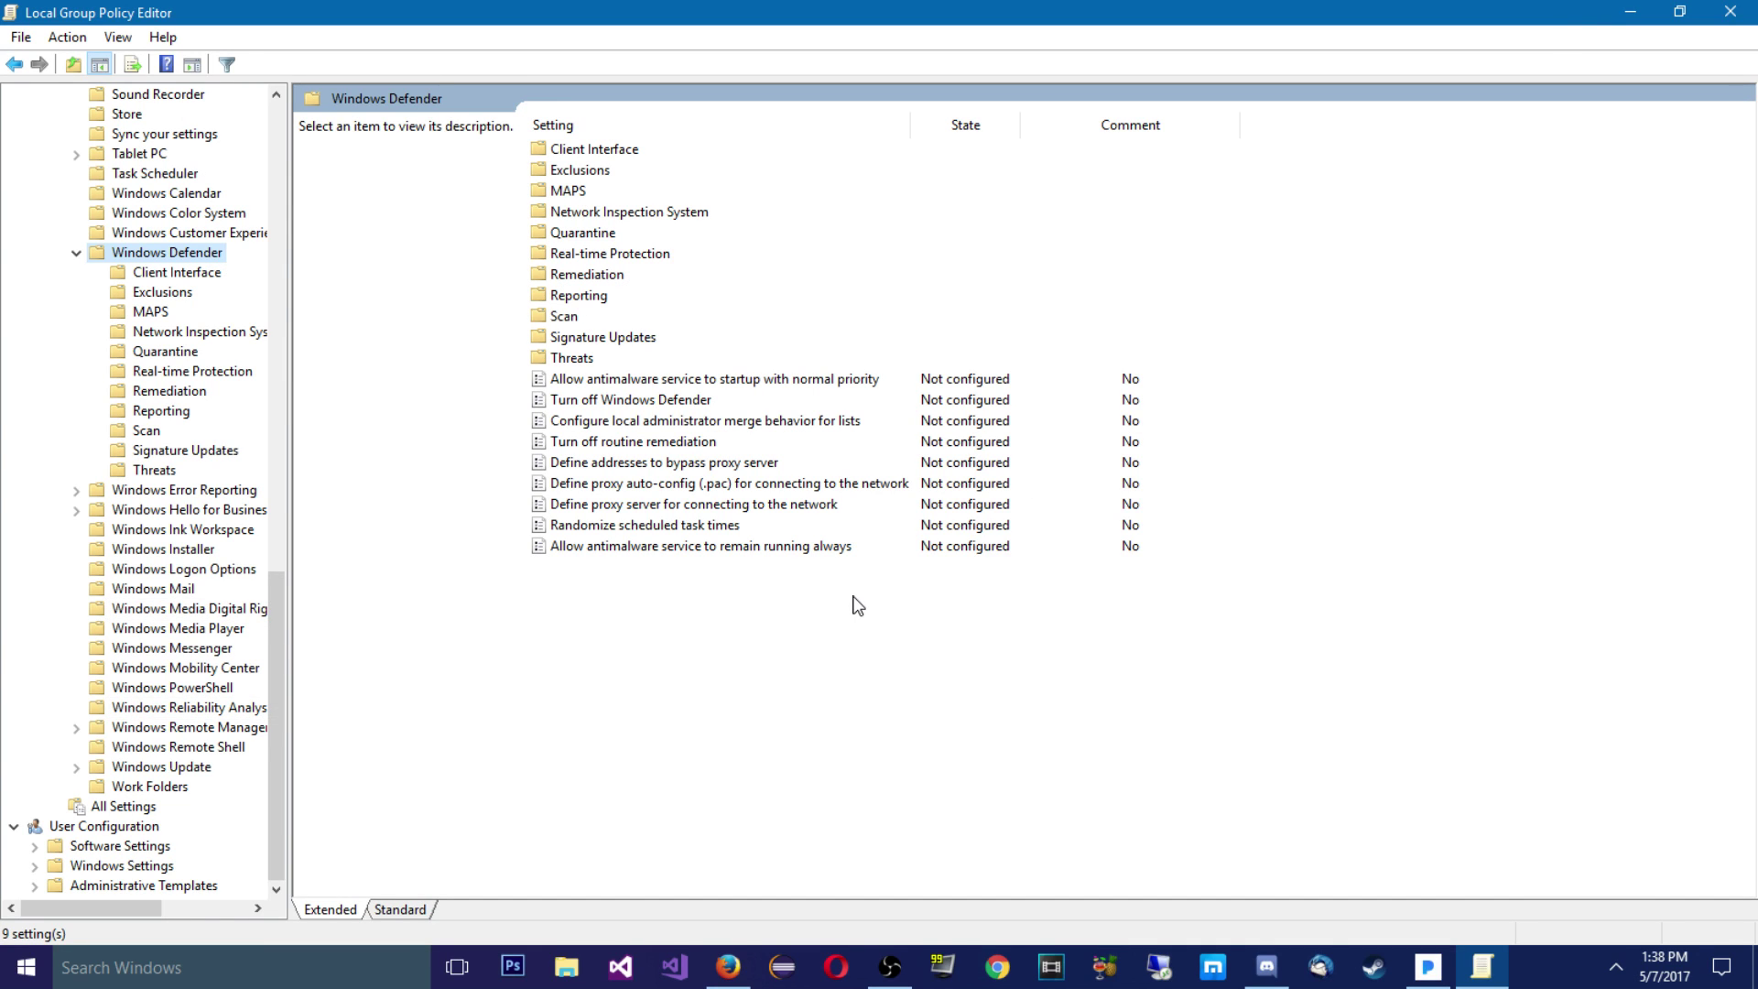
Edit 'Turn off Windows Defender', set it to Enabled, apply, and confirm with OK
left_click(681, 403)
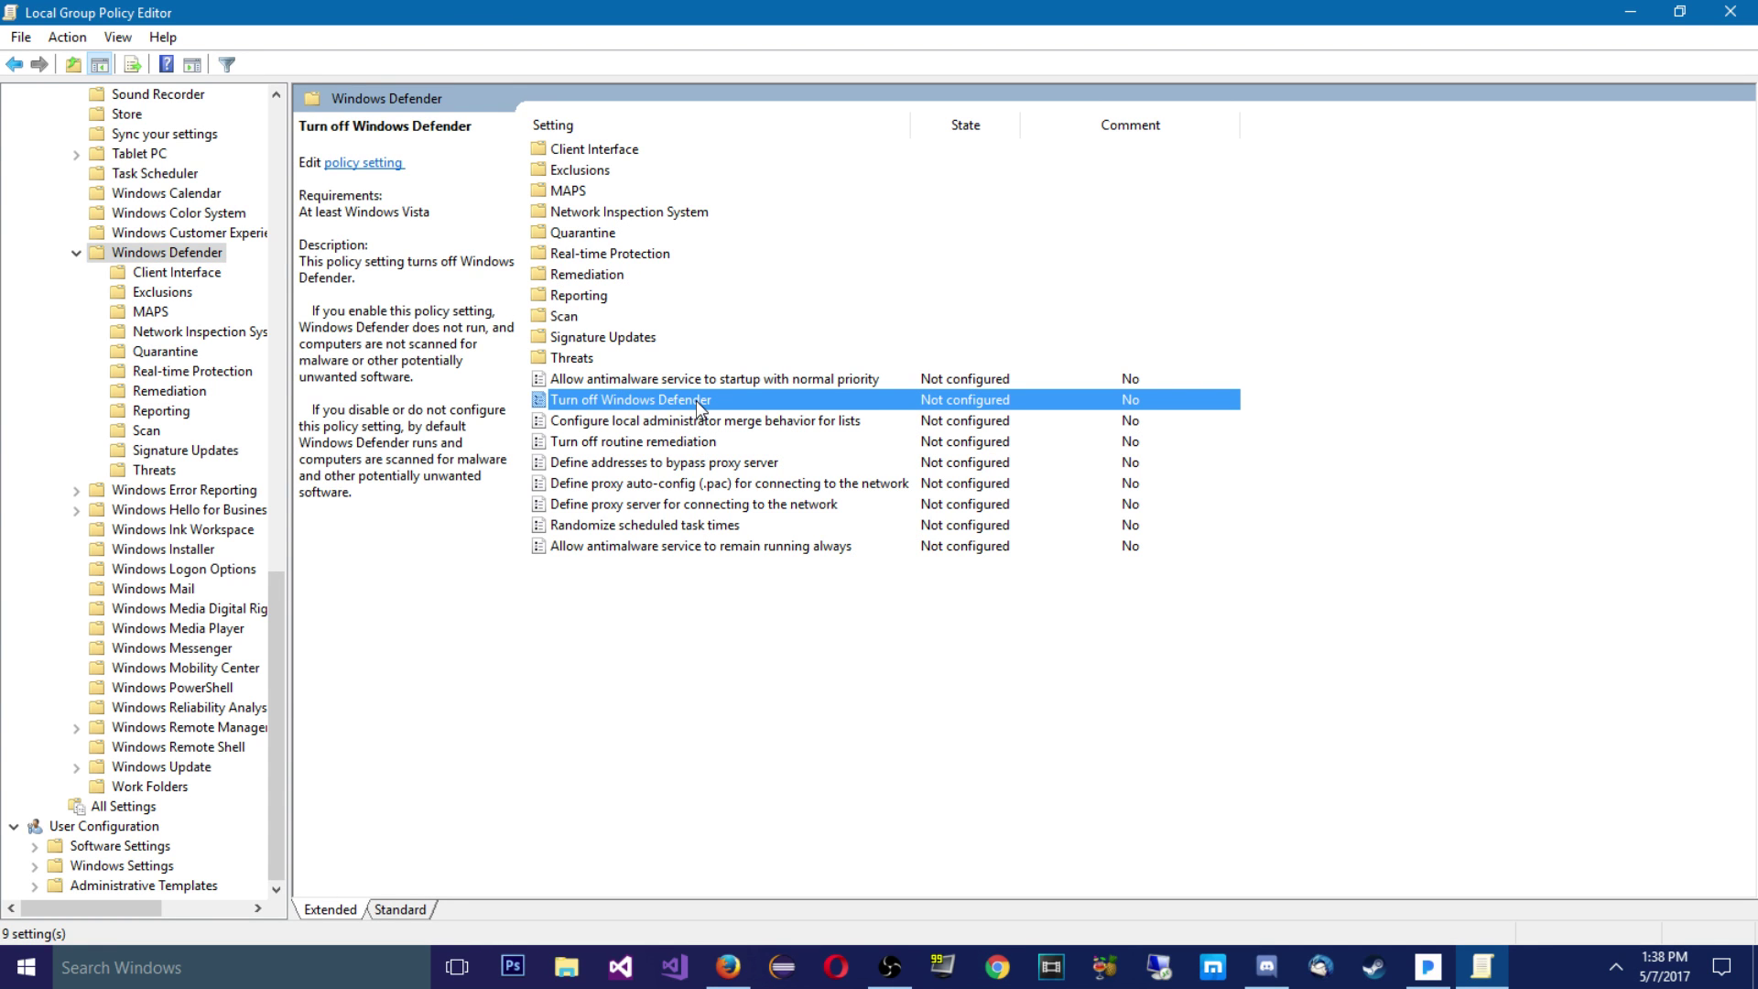
right_click(696, 400)
left_click(741, 415)
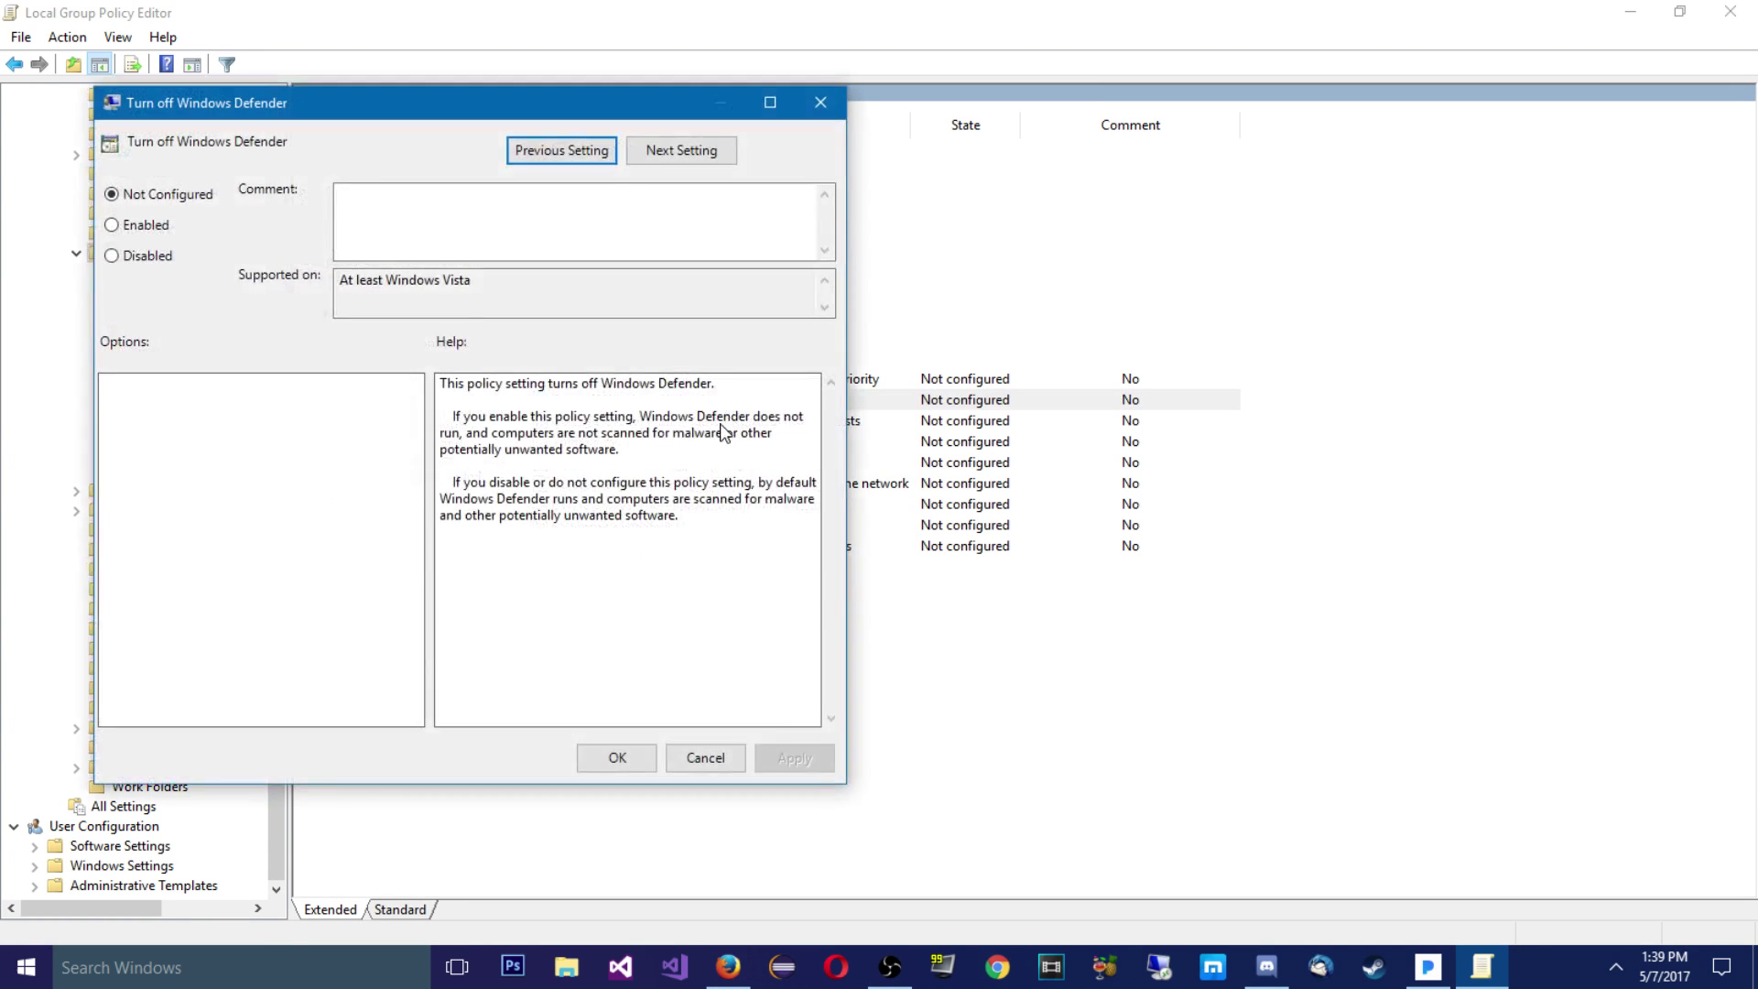
left_click_drag(407, 111, 486, 108)
left_click(205, 222)
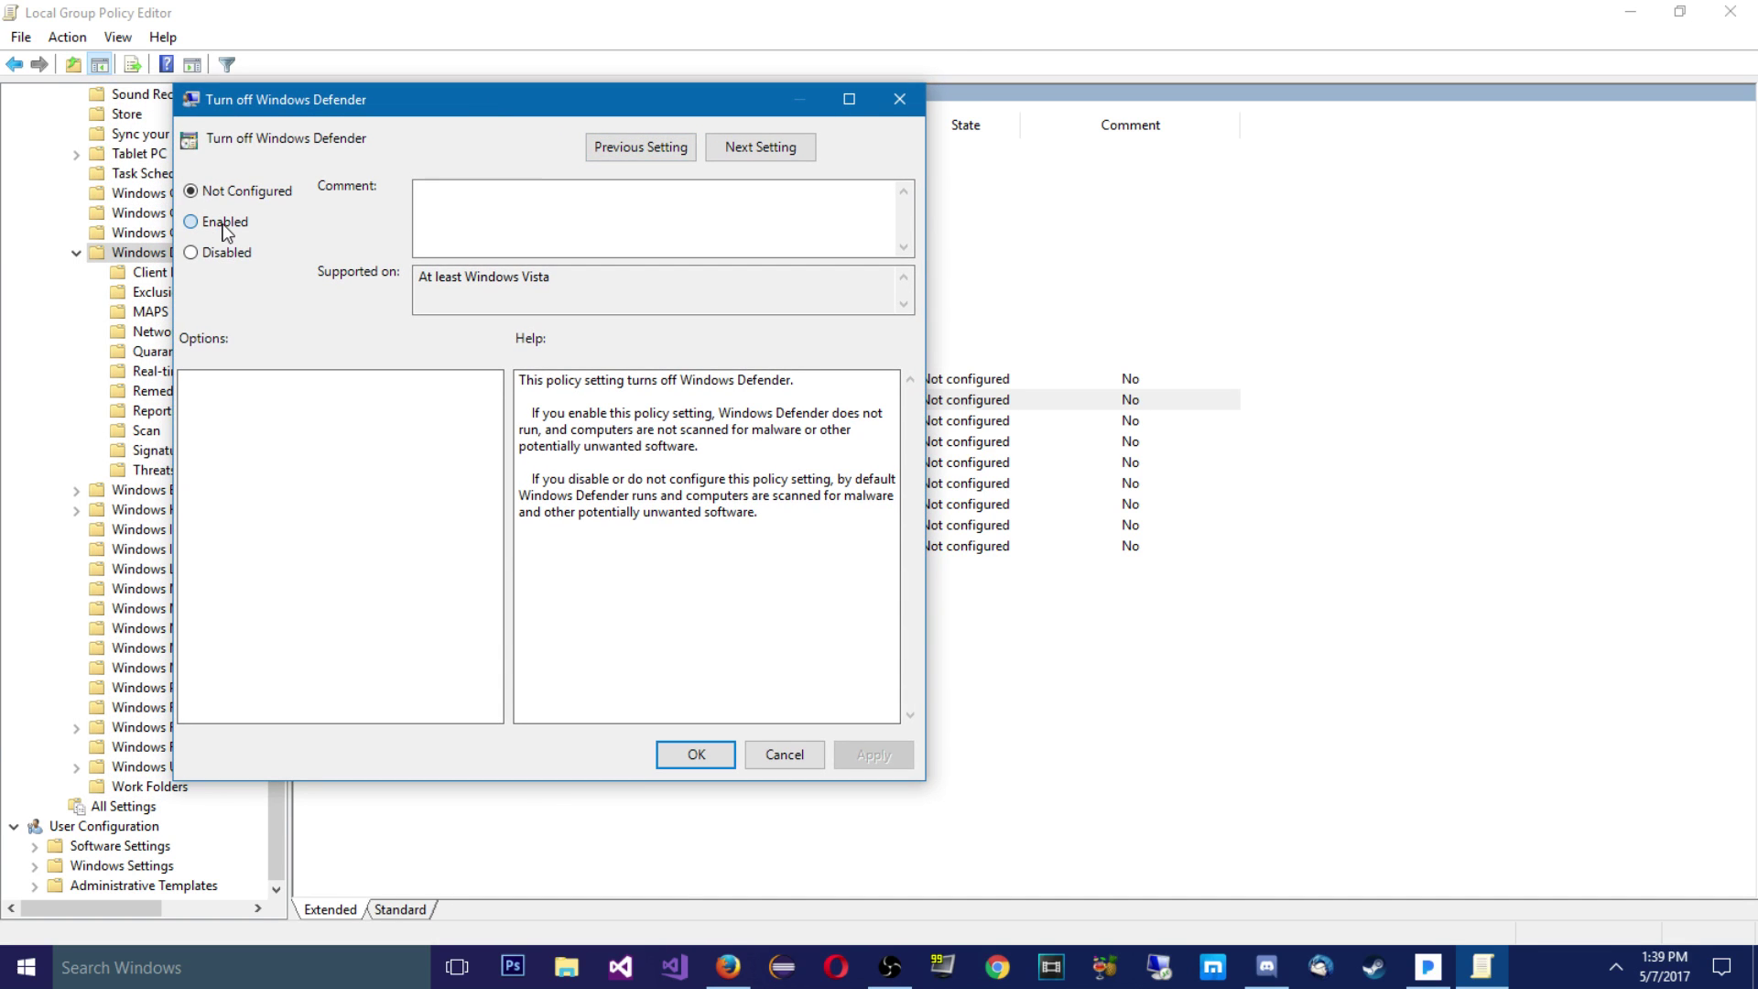
left_click(874, 755)
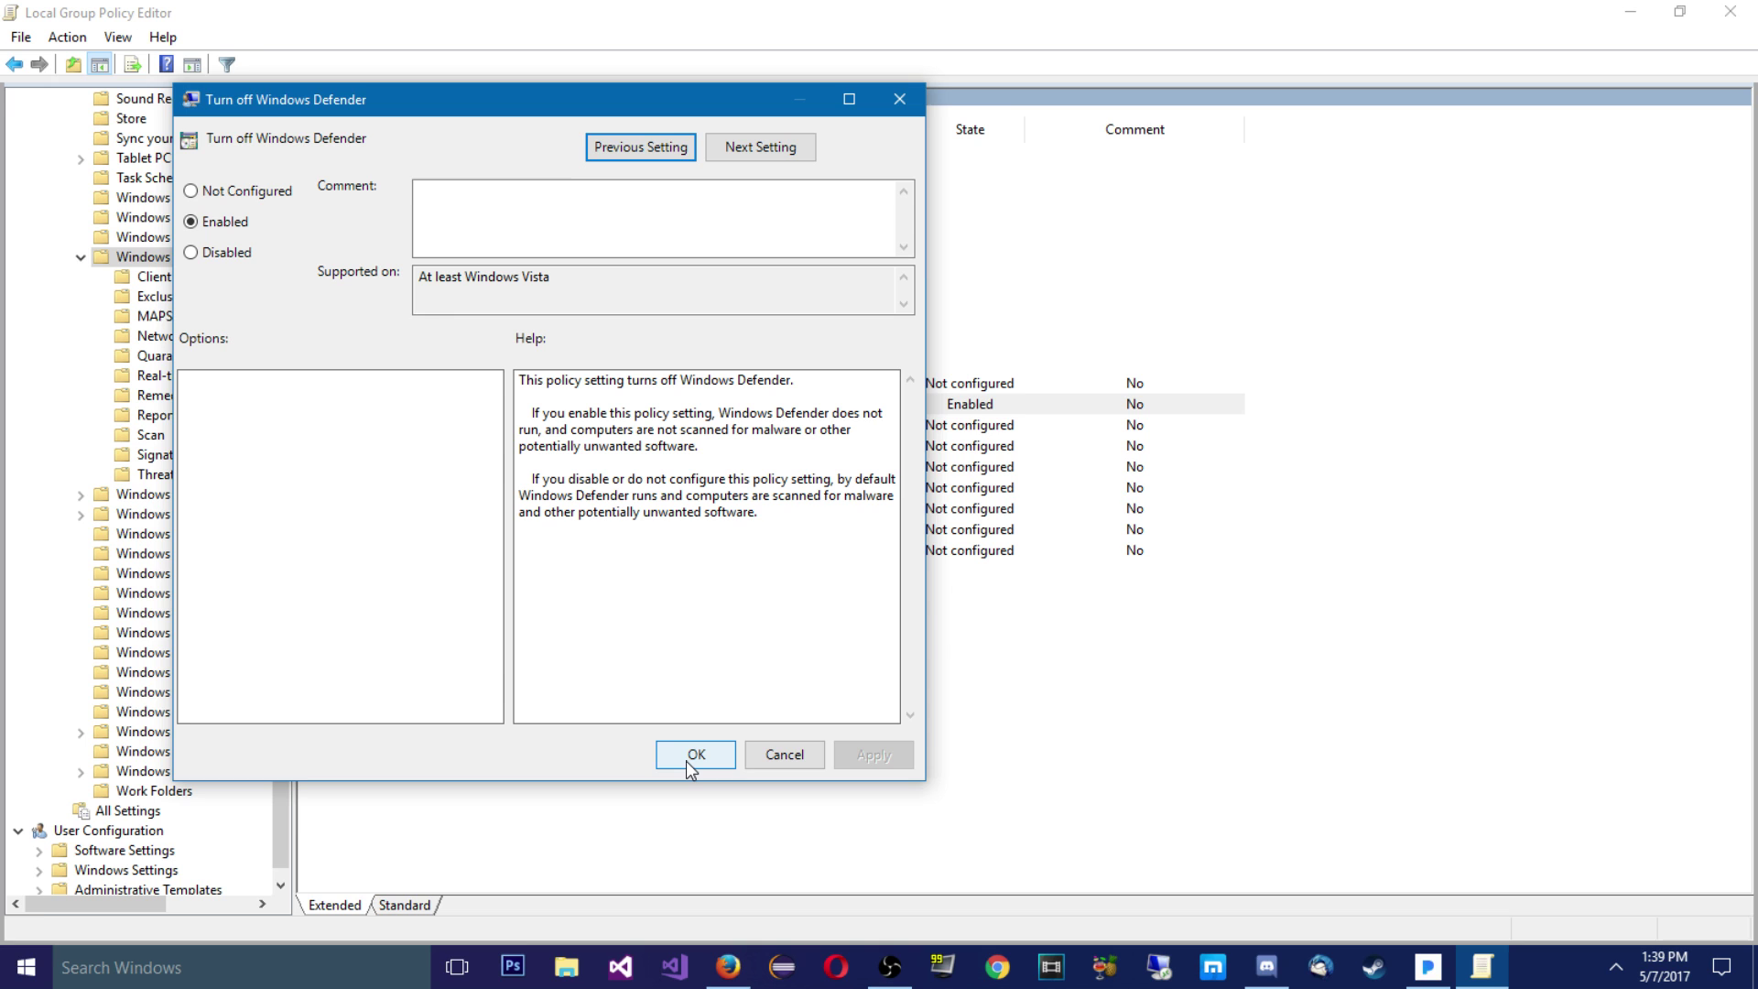
left_click(689, 758)
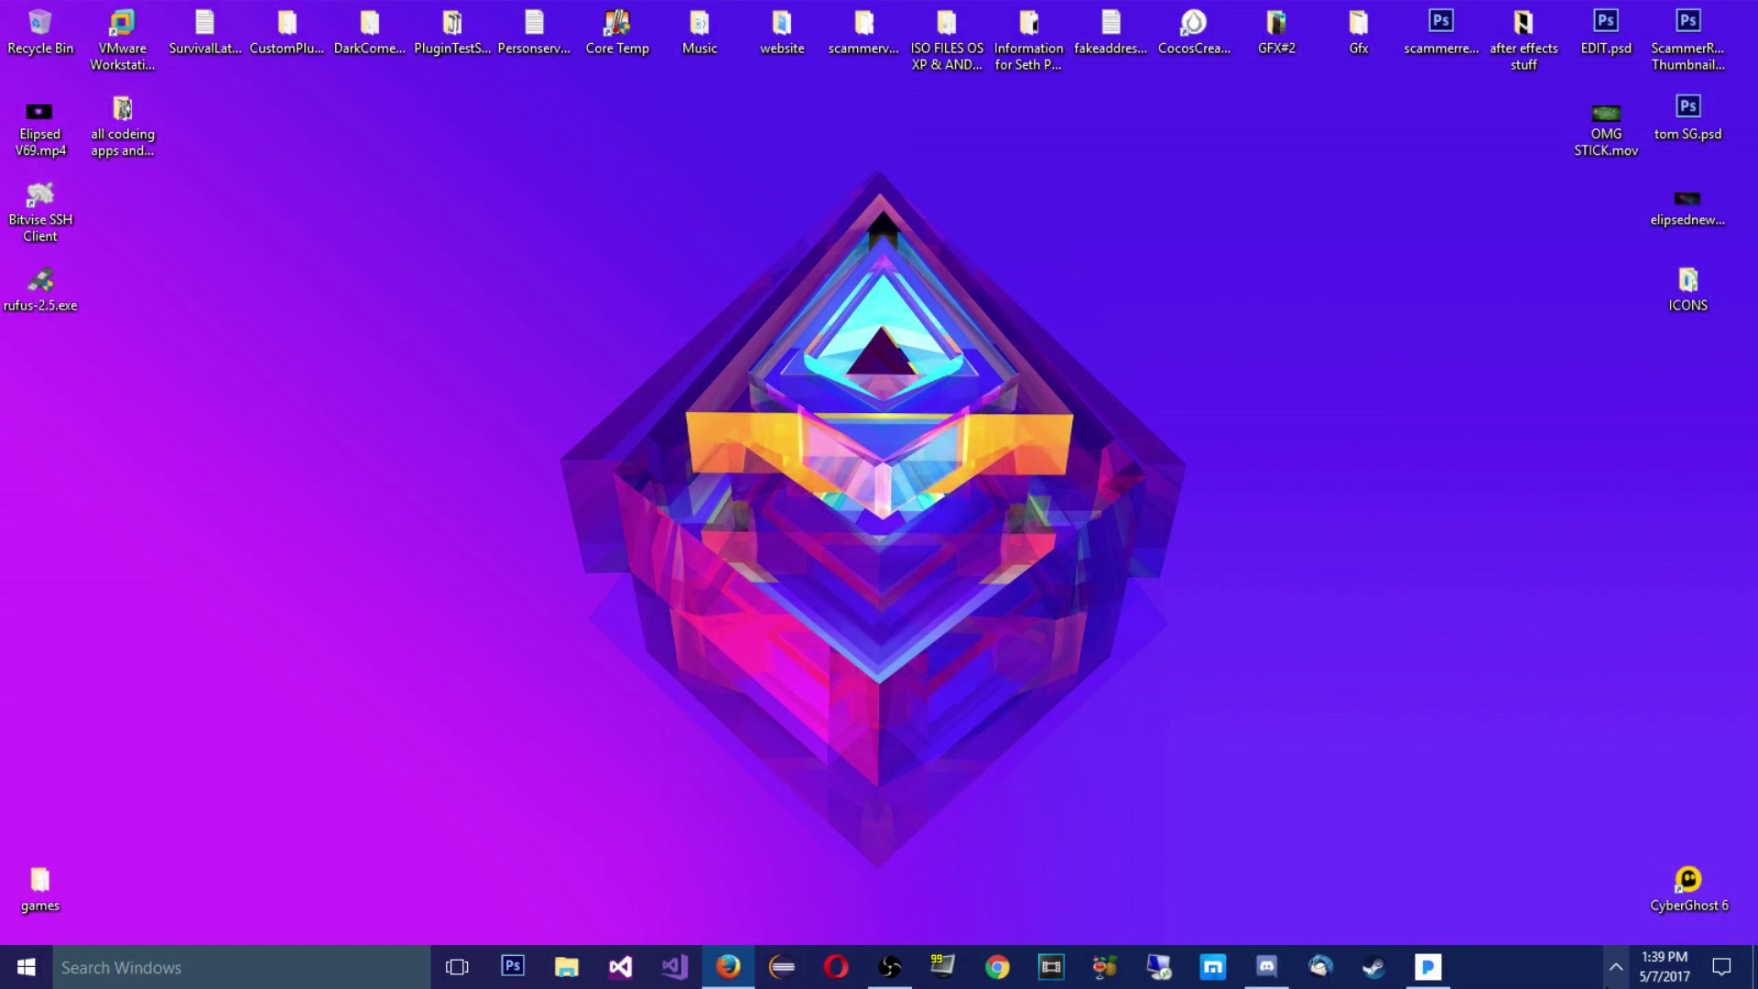
Launch Windows Defender by searching 'defend' in Start to check its status
left_click(1616, 967)
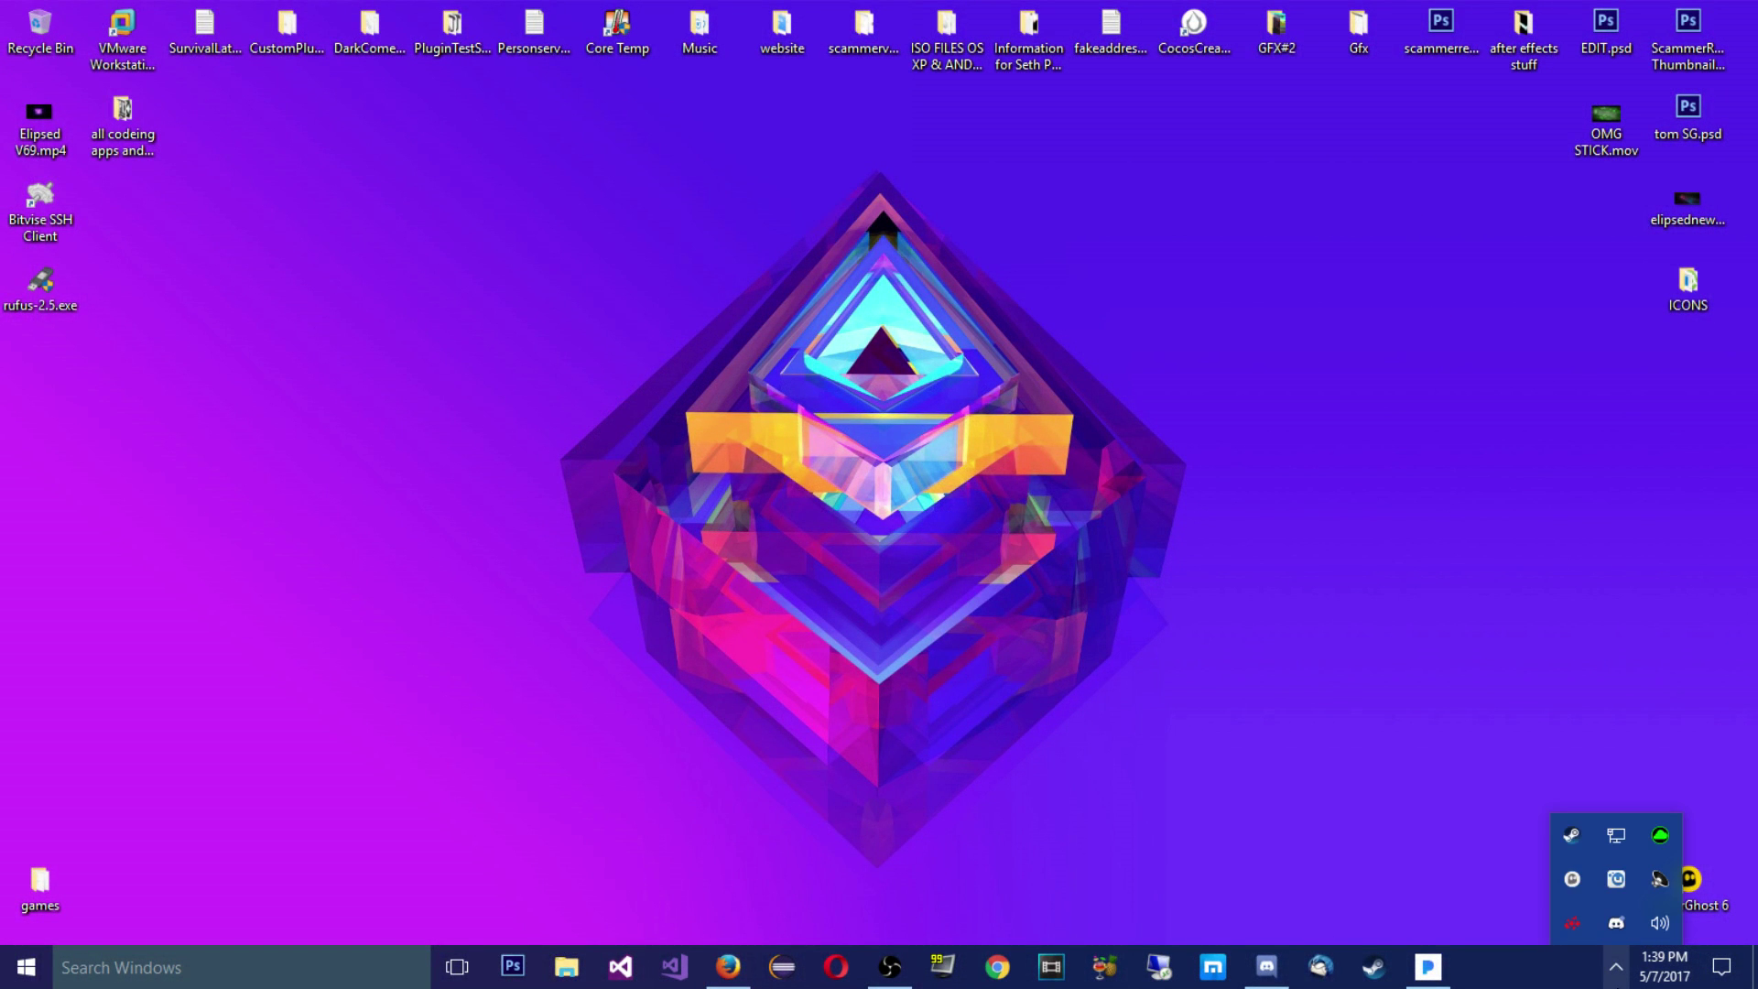
left_click(1616, 966)
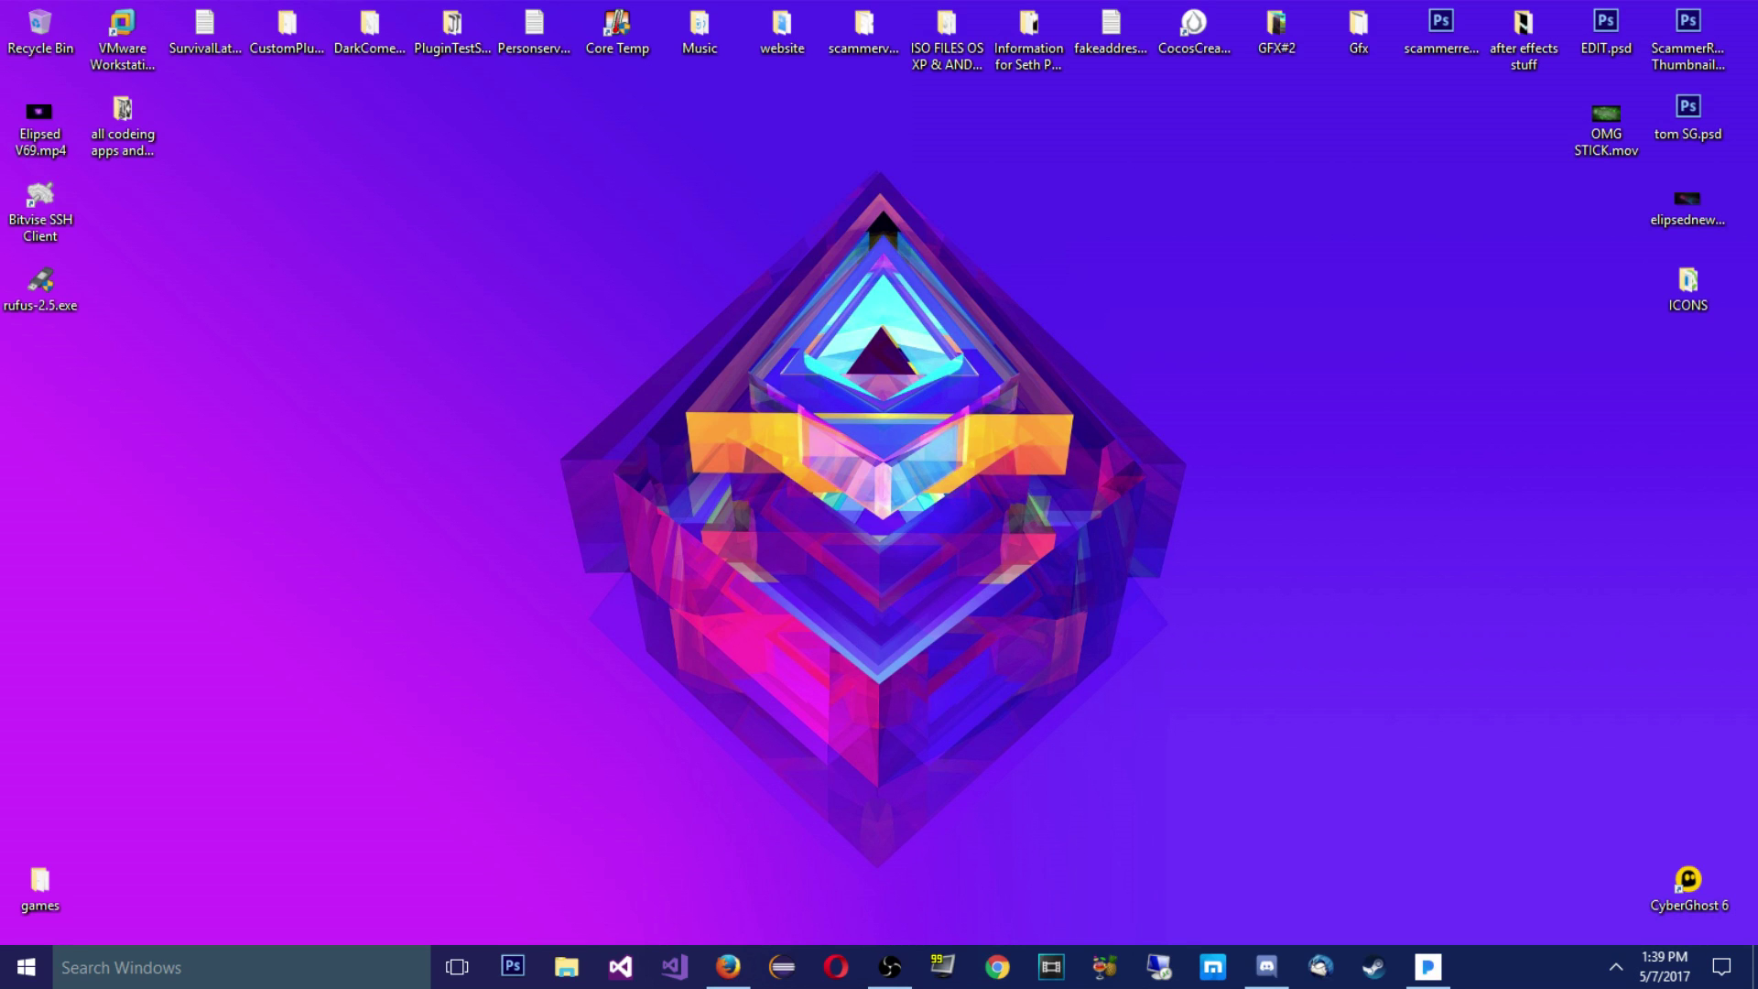
left_click(30, 983)
type("defend")
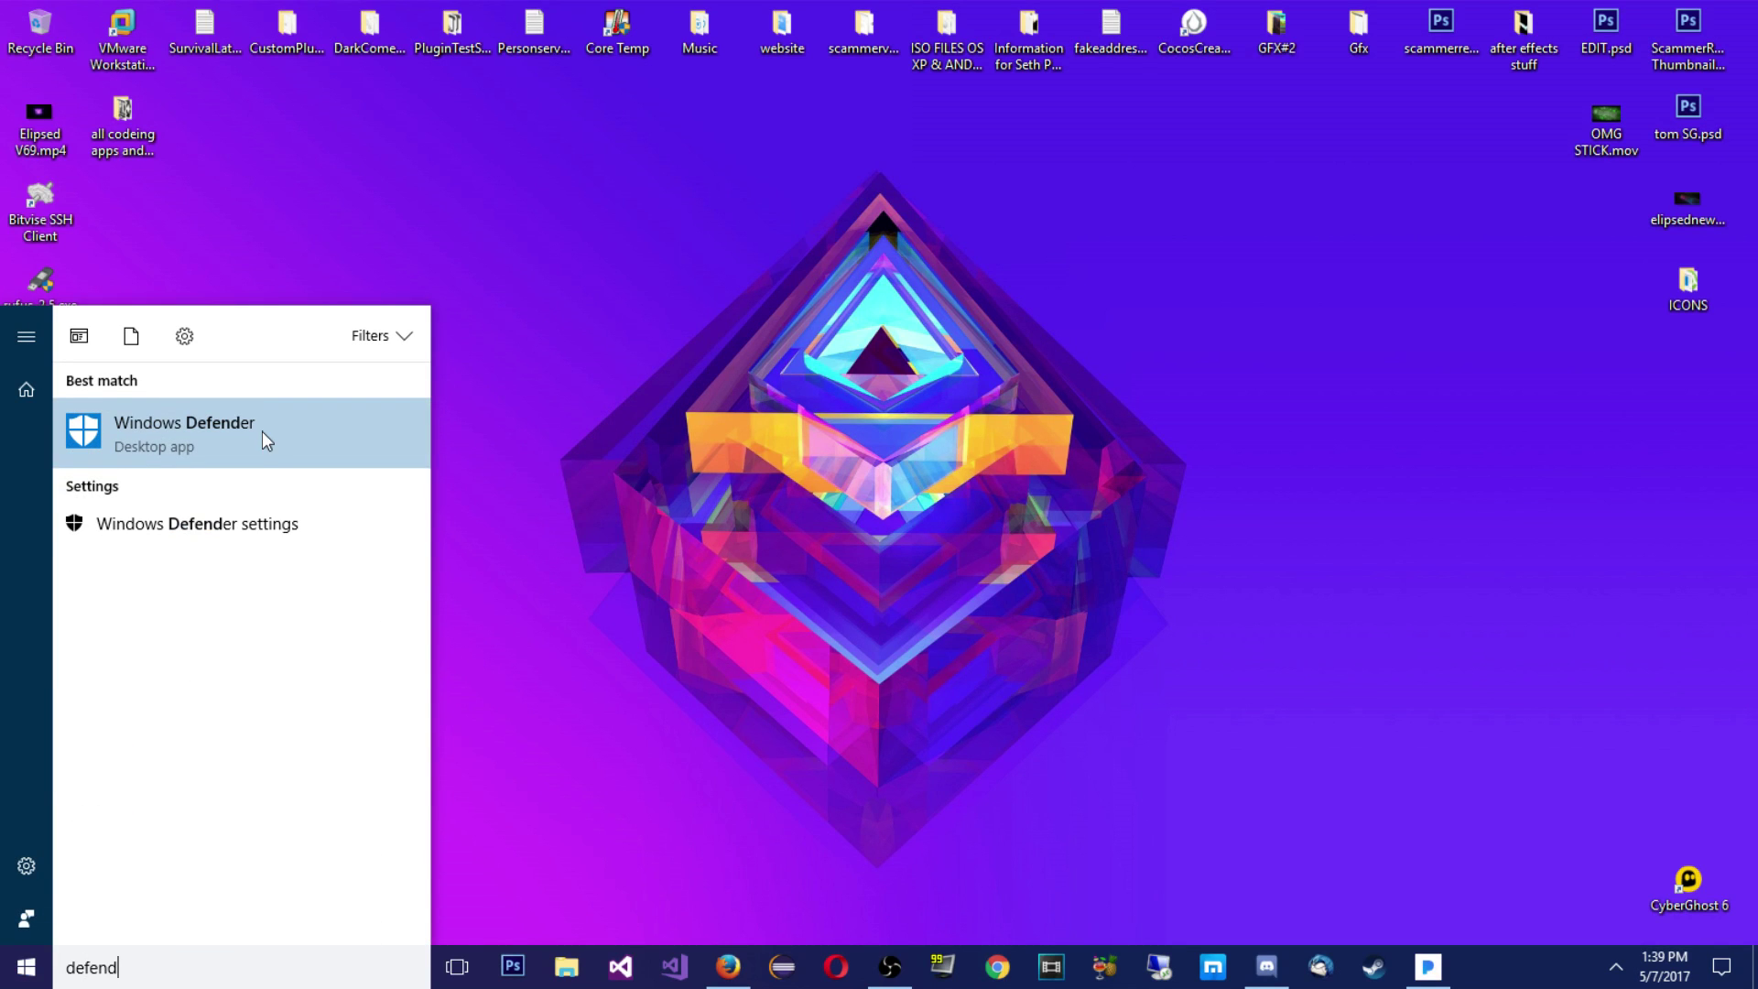
left_click(317, 533)
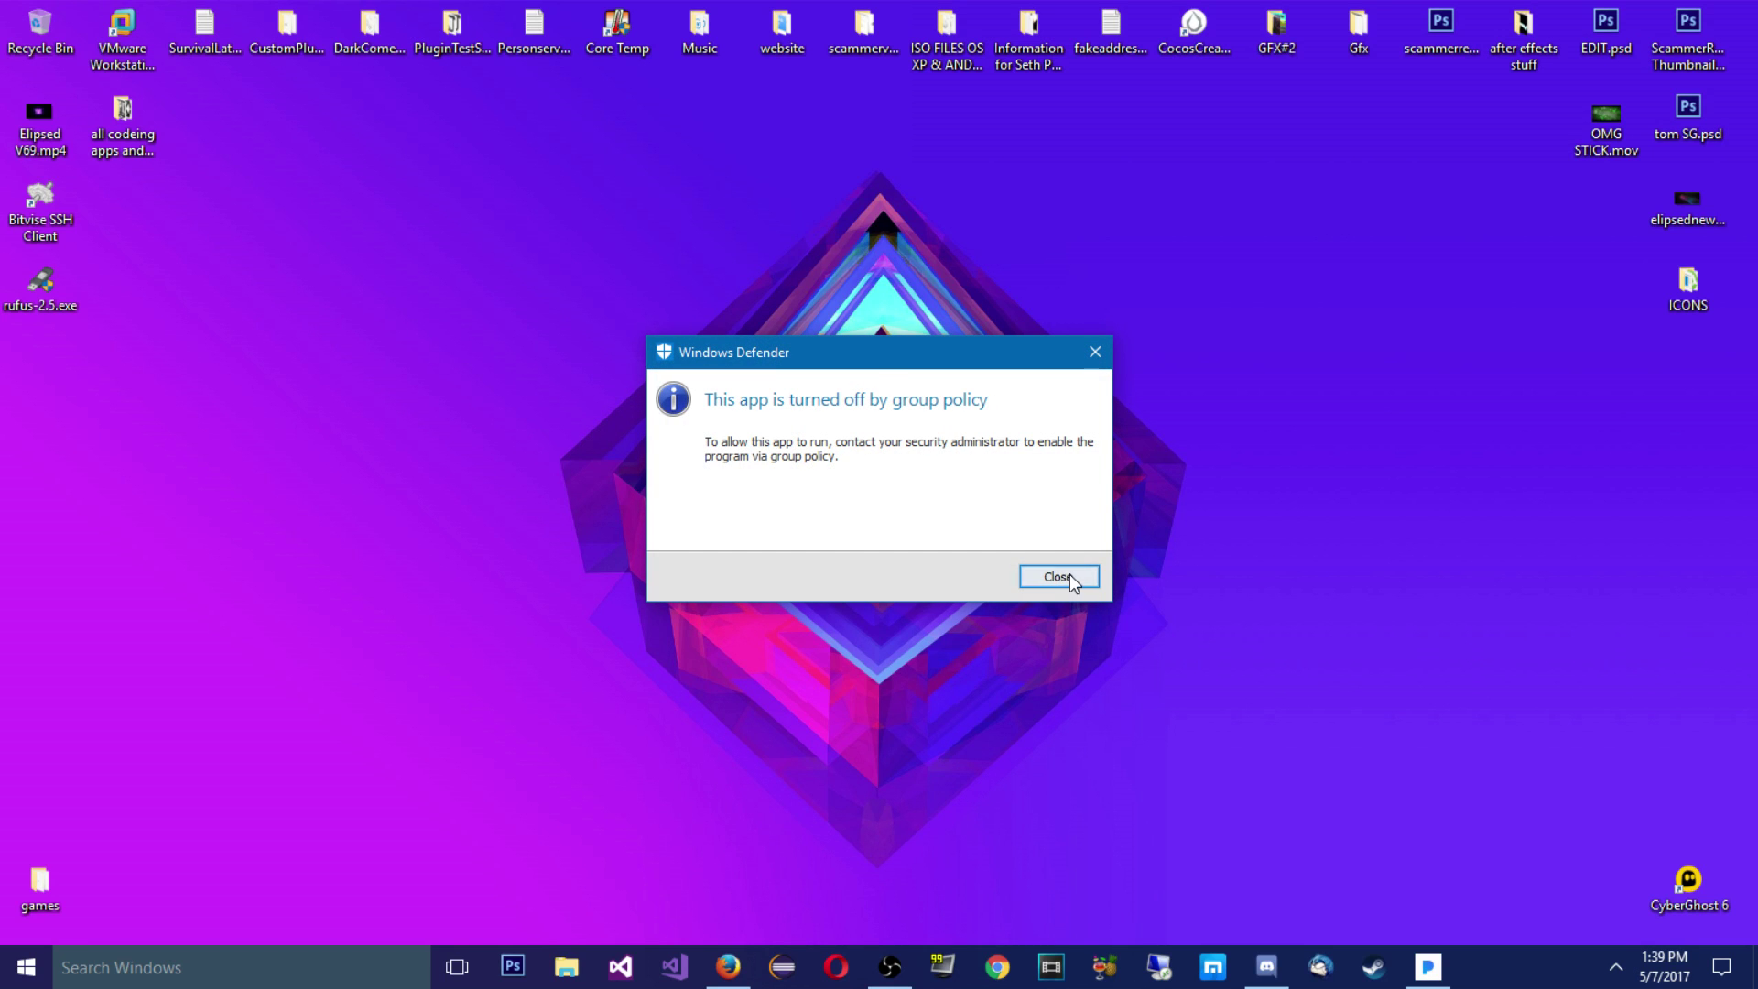
Close Defender's 'turned off by group policy' message
left_click_drag(878, 369, 1230, 300)
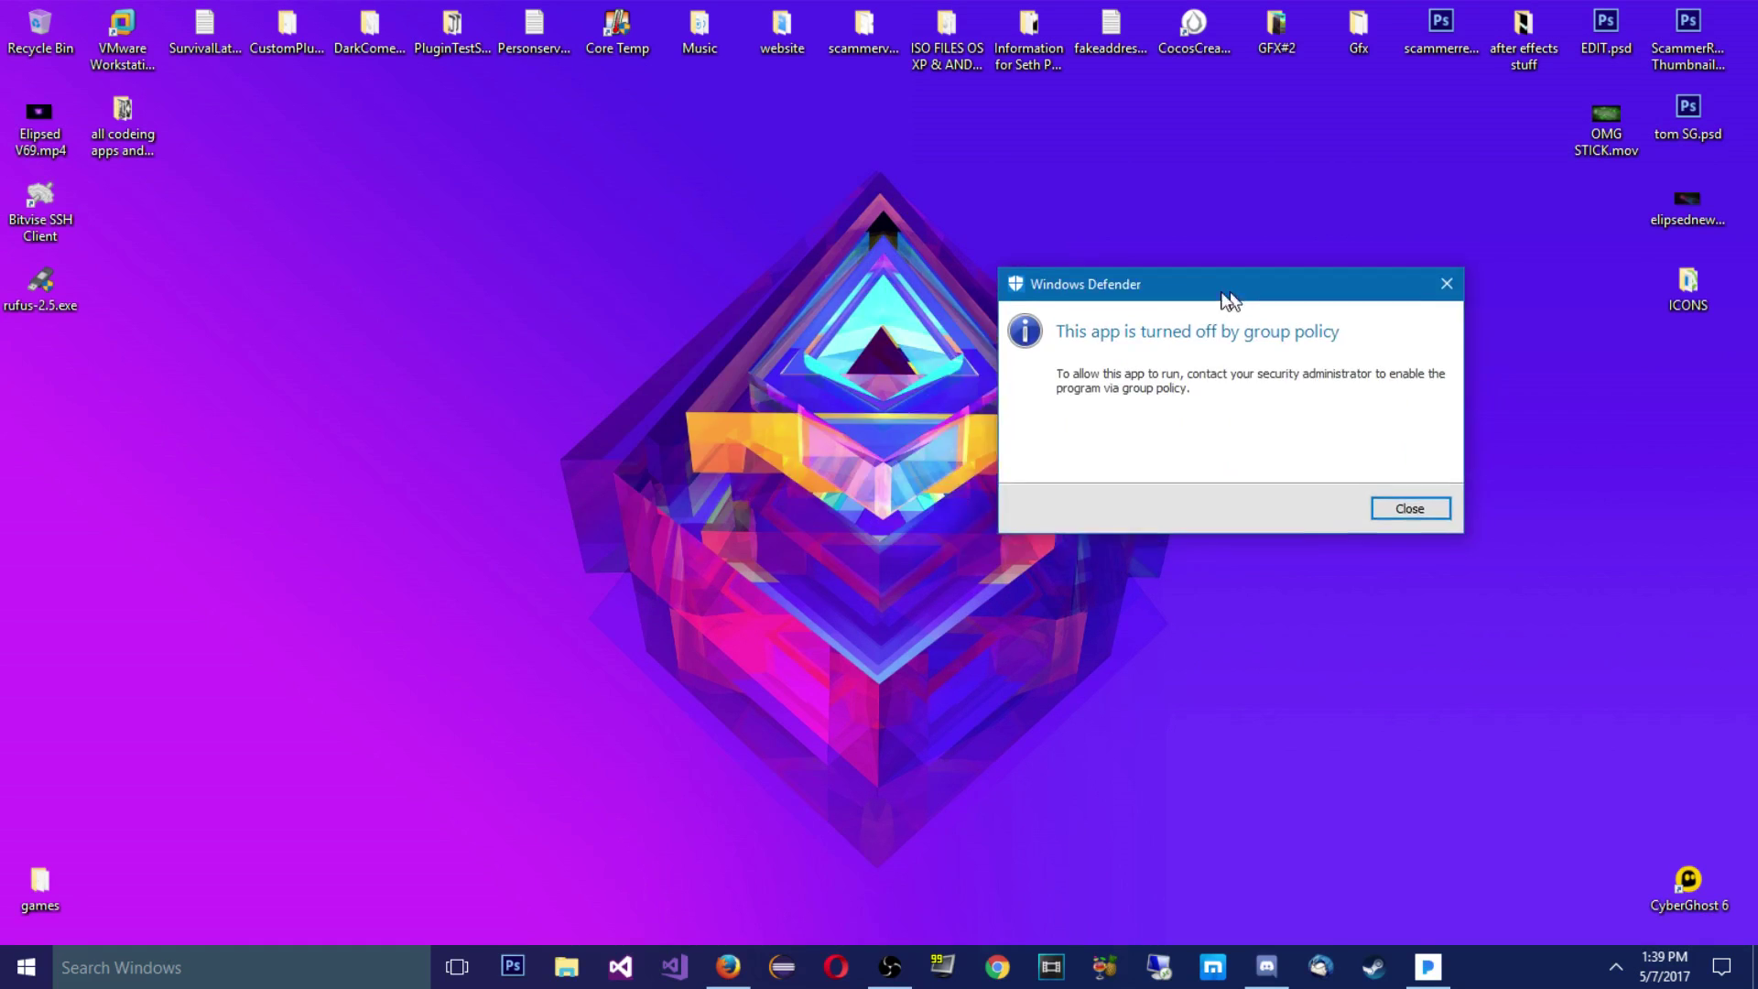
left_click(1616, 968)
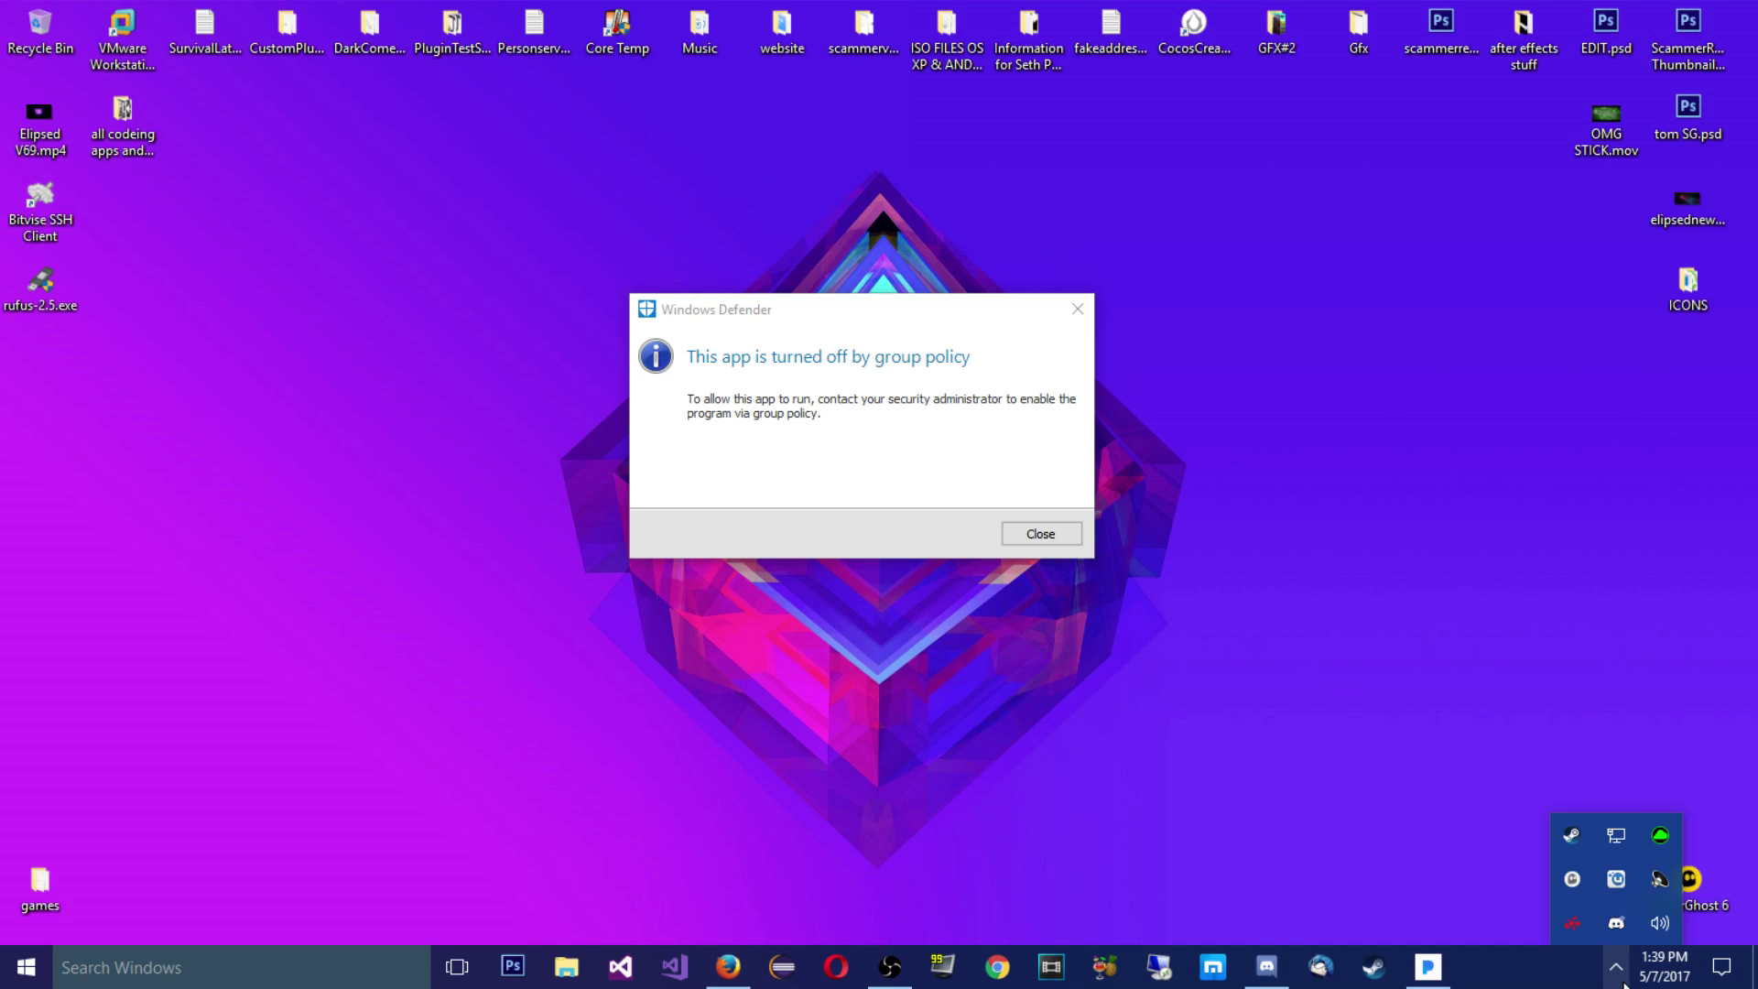
left_click(1617, 968)
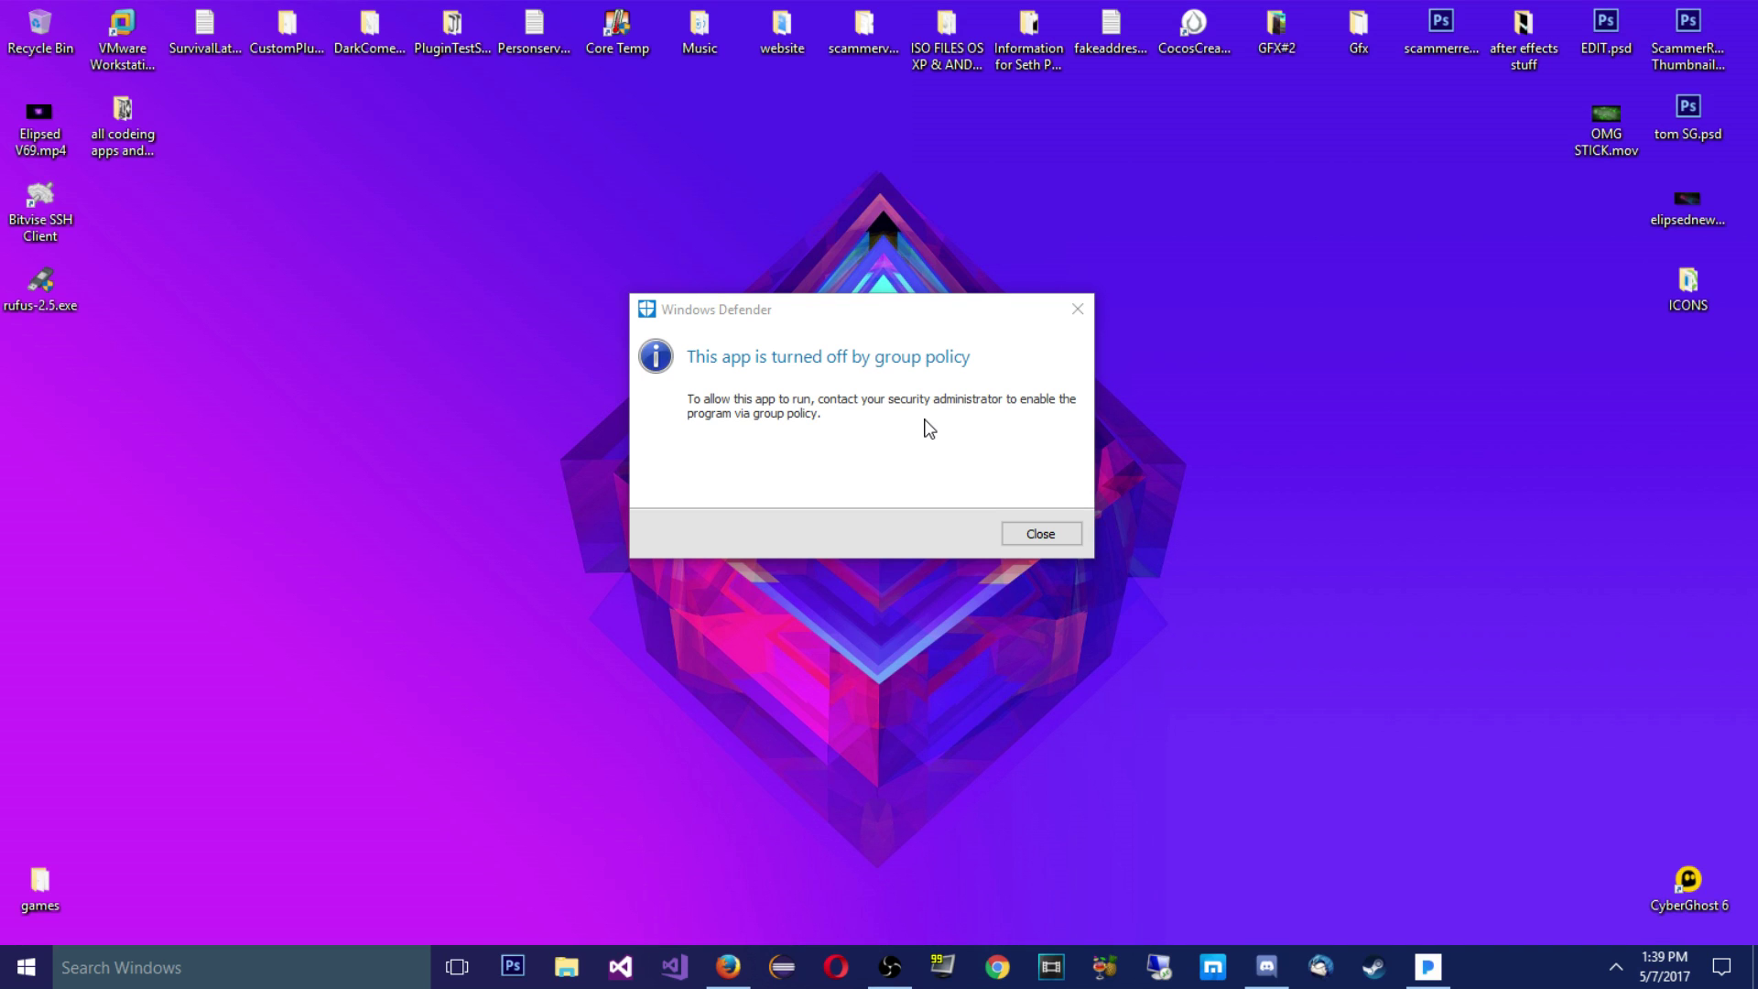
left_click_drag(856, 323, 811, 308)
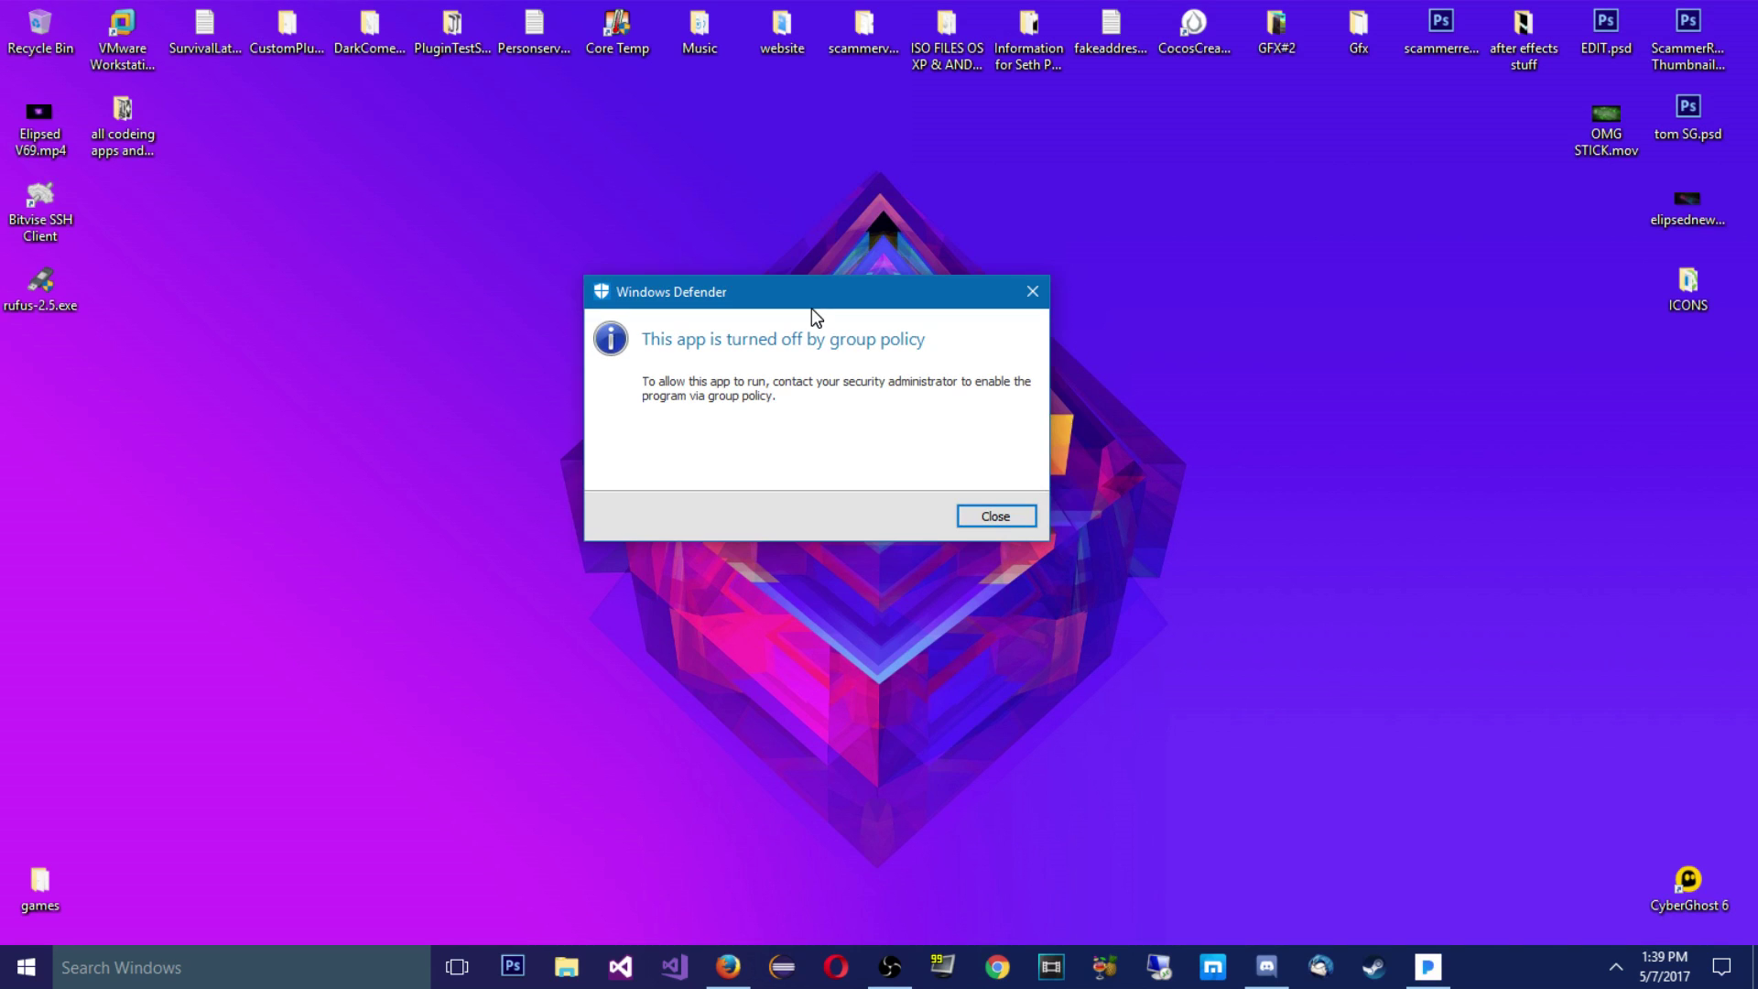
left_click(997, 515)
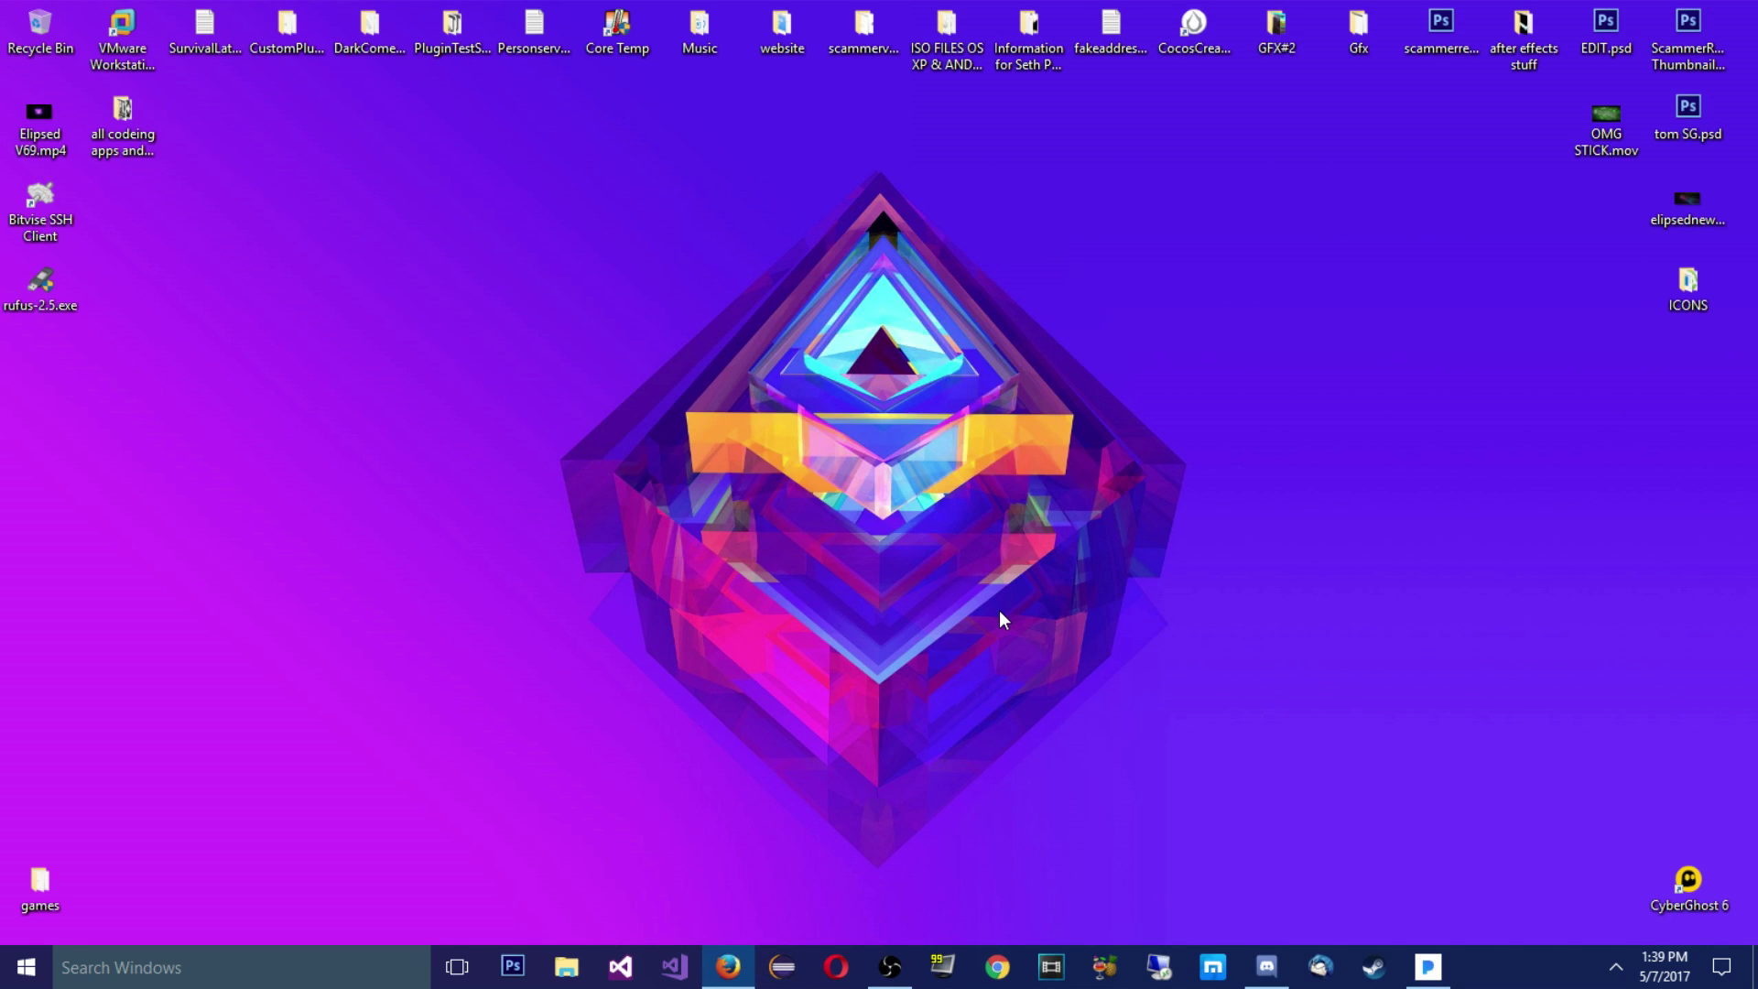